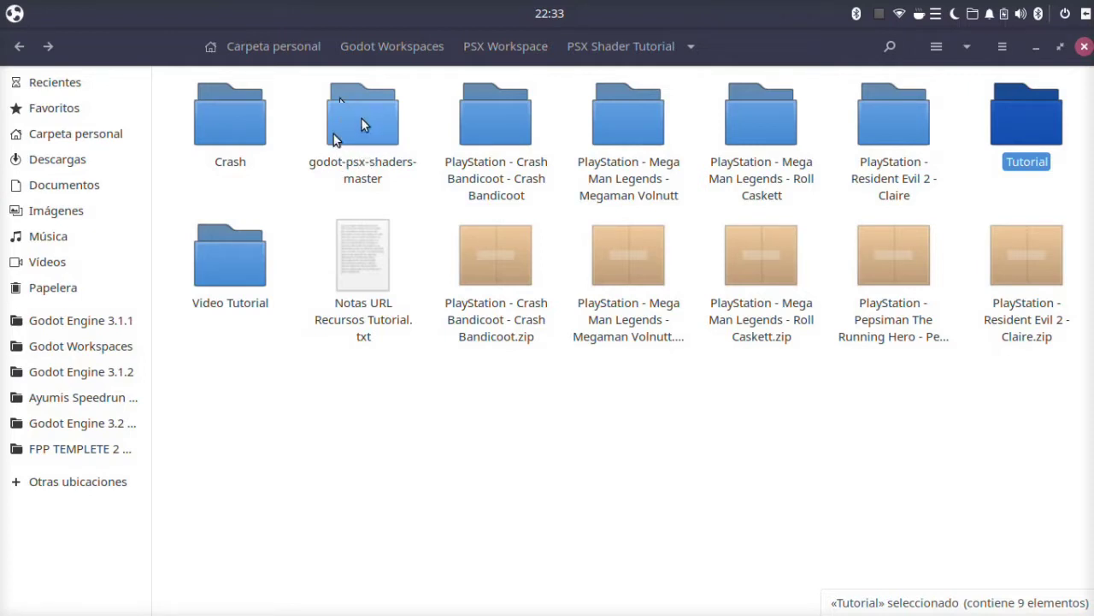
Enter the godot-psx-shaders-master folder and open LICENSE.txt with the text editor
left_click(361, 125)
double_click(383, 151)
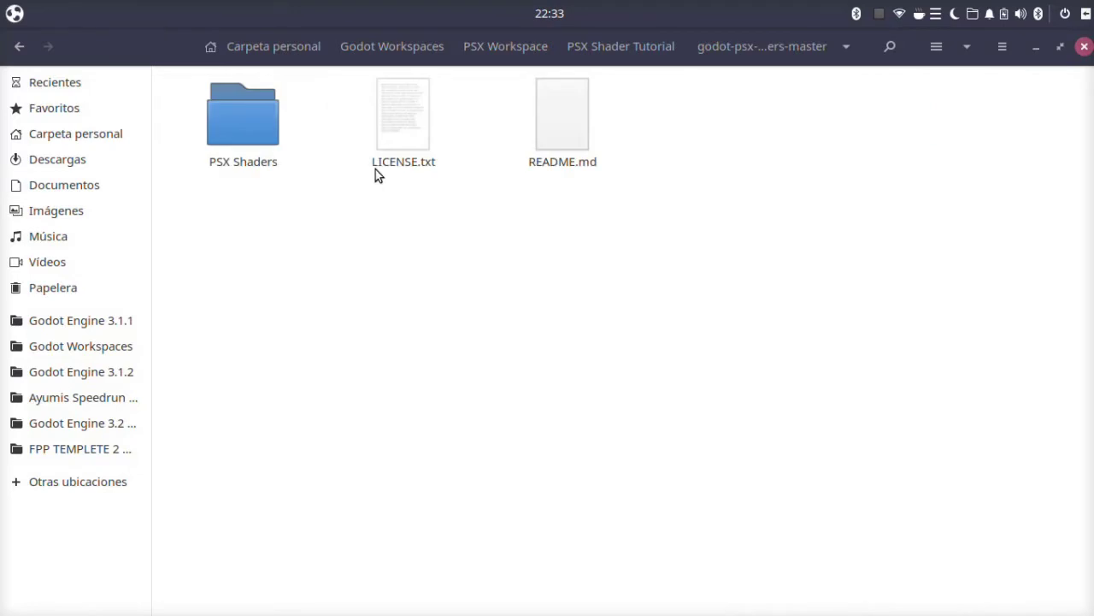
right_click(416, 131)
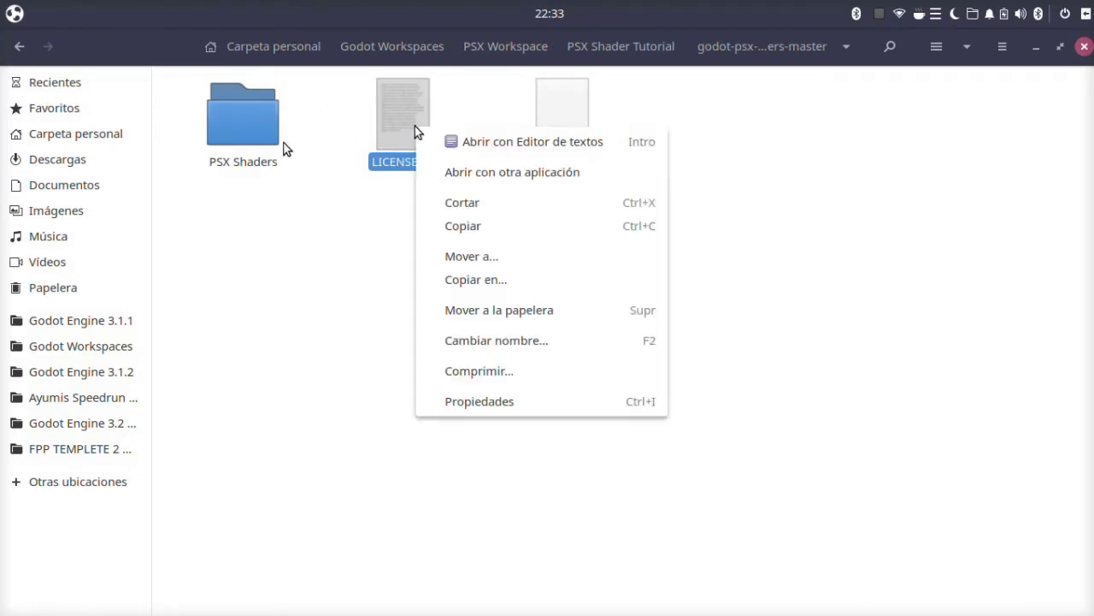
left_click(492, 145)
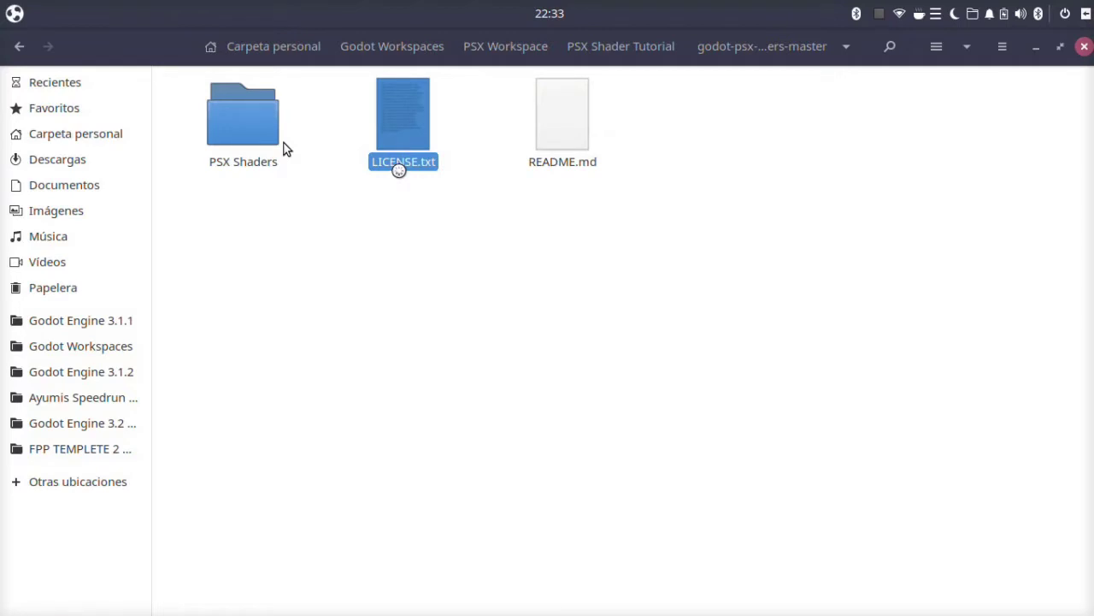
Read the MIT License text of LICENSE.txt in gedit, then close the window
double_click(399, 176)
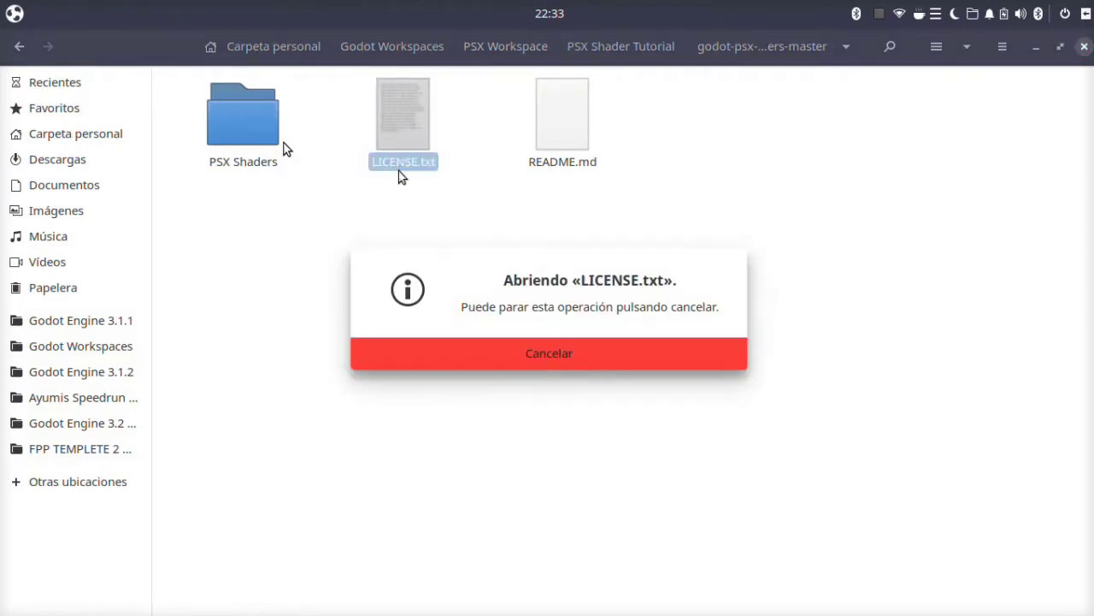
left_click(607, 349)
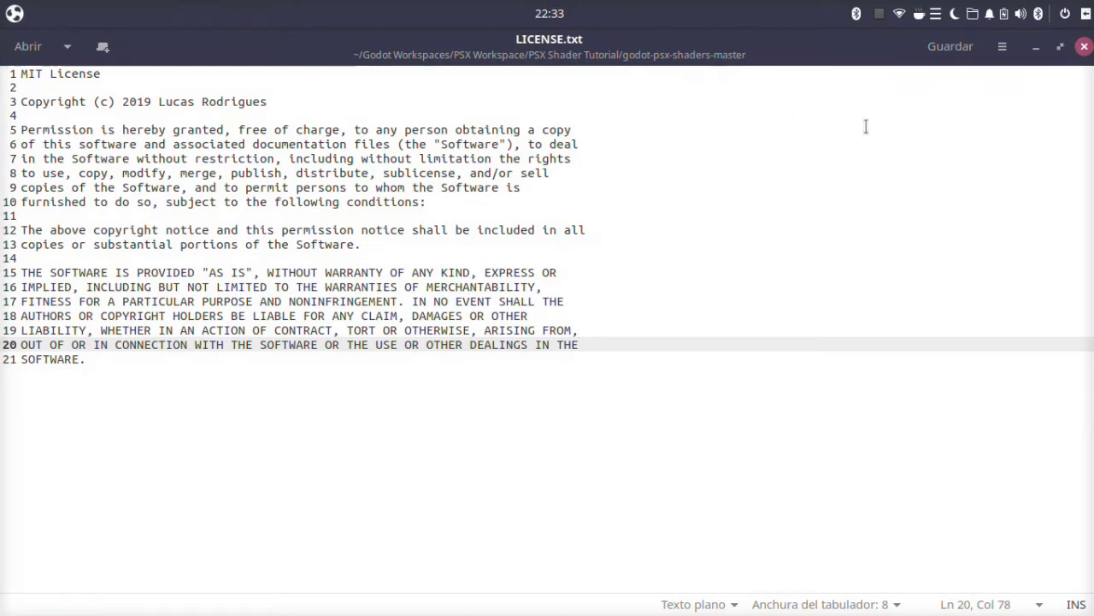
left_click(1084, 48)
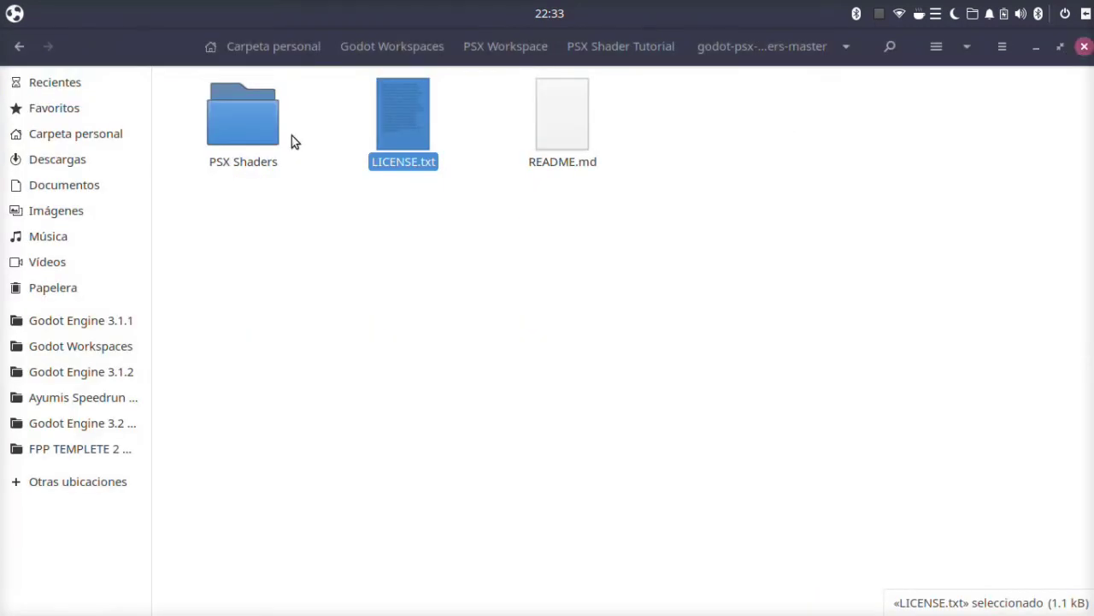
Copy PSX Shaders into the Tutorial folder, then select the Godot_v3.2-stable_x11.64 binary
left_click(261, 133)
right_click(260, 127)
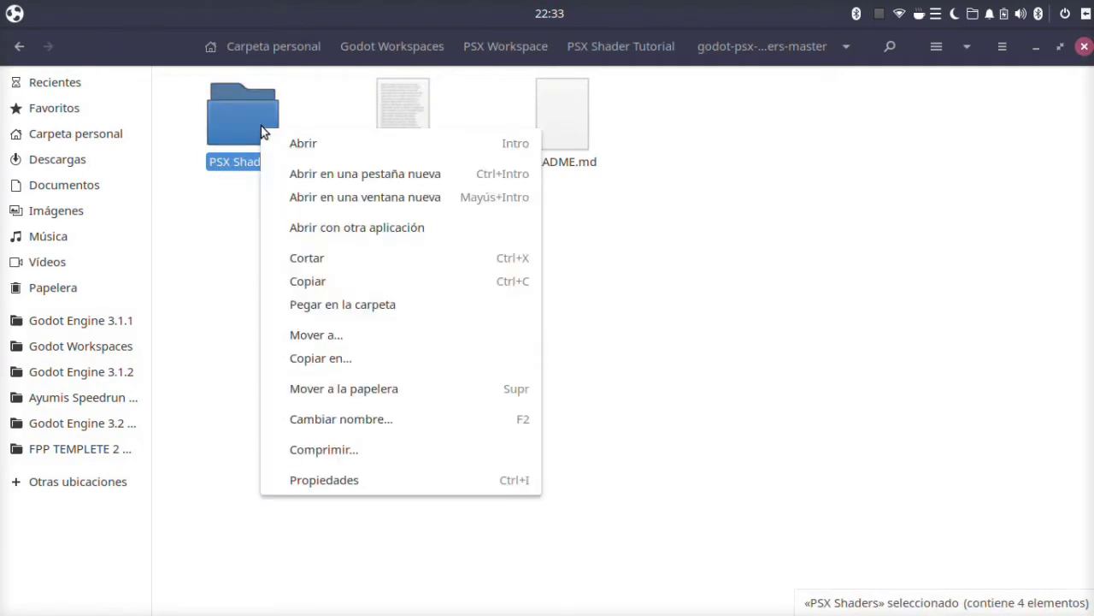
left_click(352, 283)
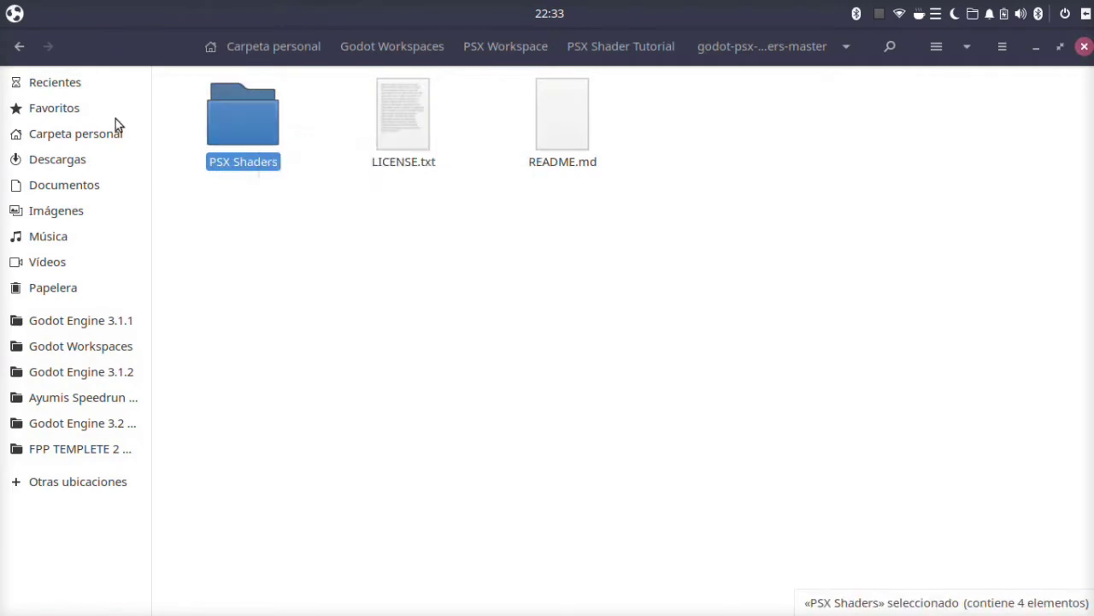
left_click(19, 45)
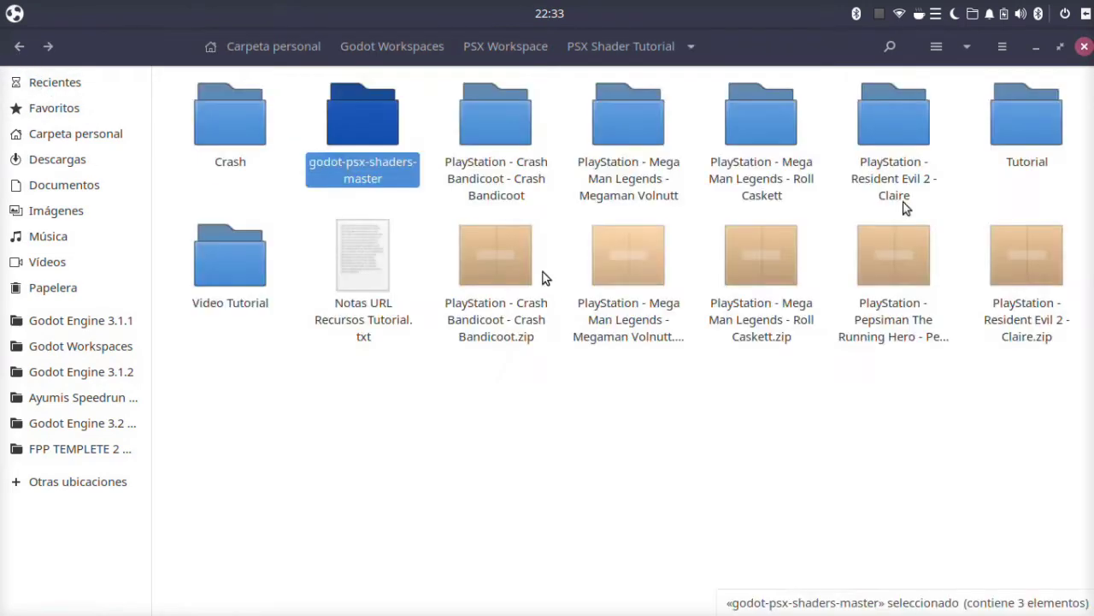
left_click(1017, 120)
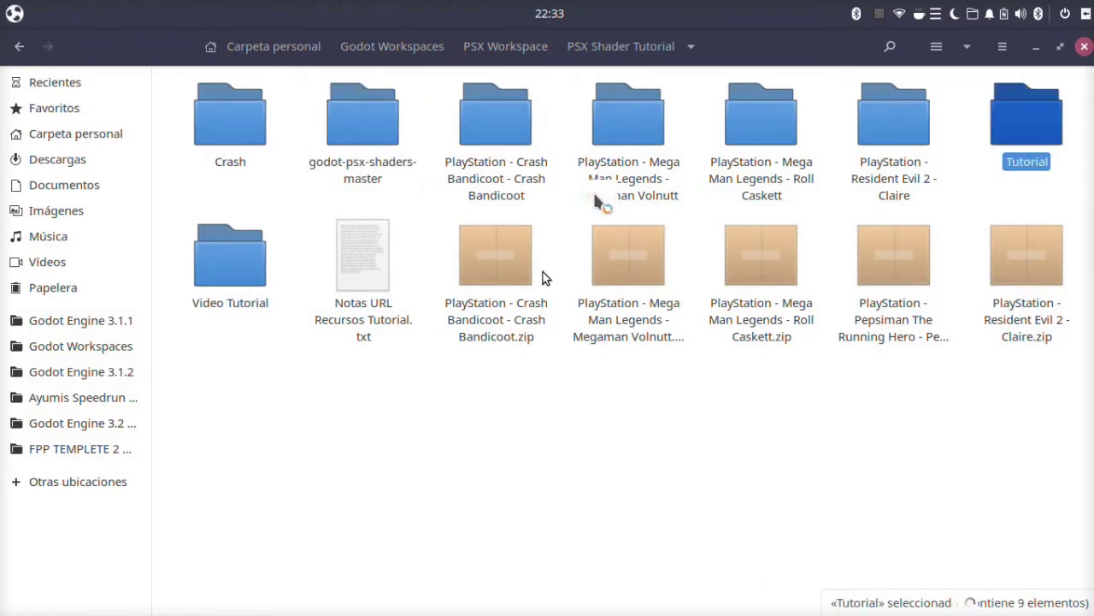
double_click(489, 209)
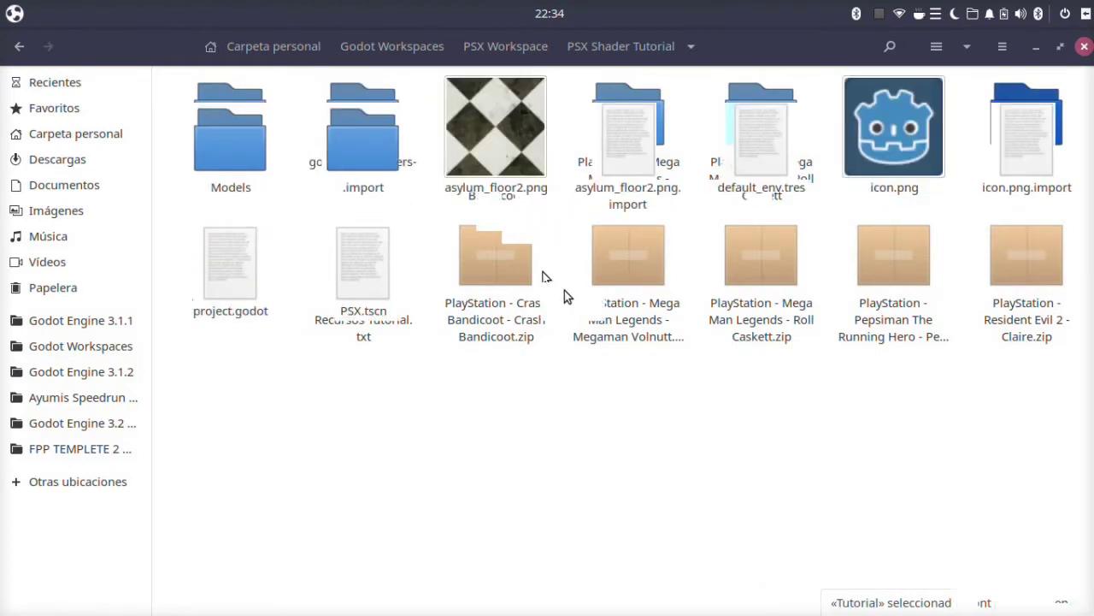
right_click(564, 291)
left_click(637, 360)
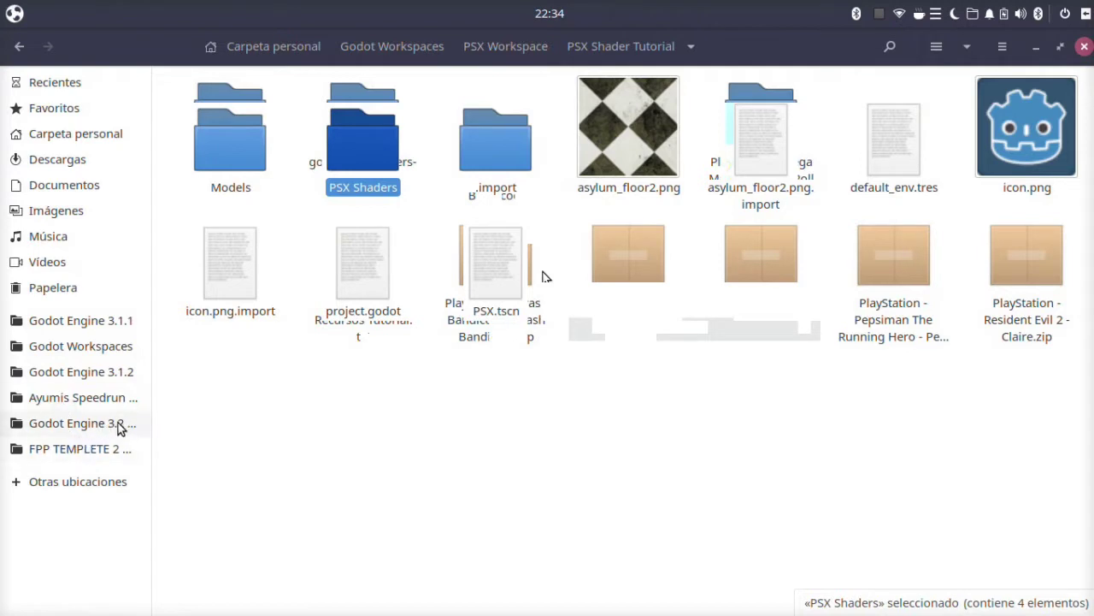
left_click(141, 425)
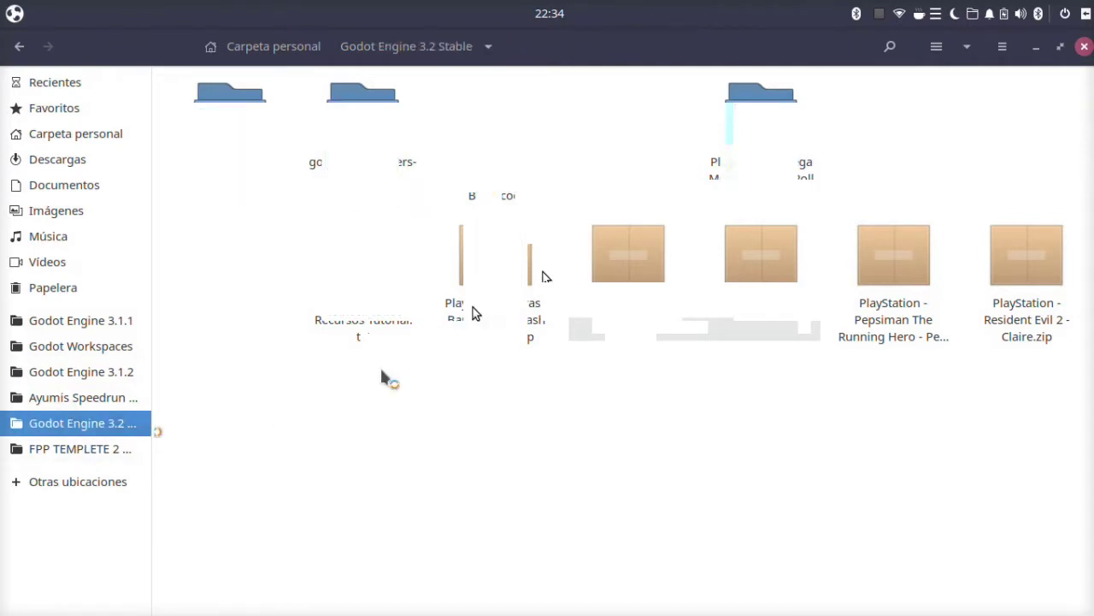
left_click(510, 288)
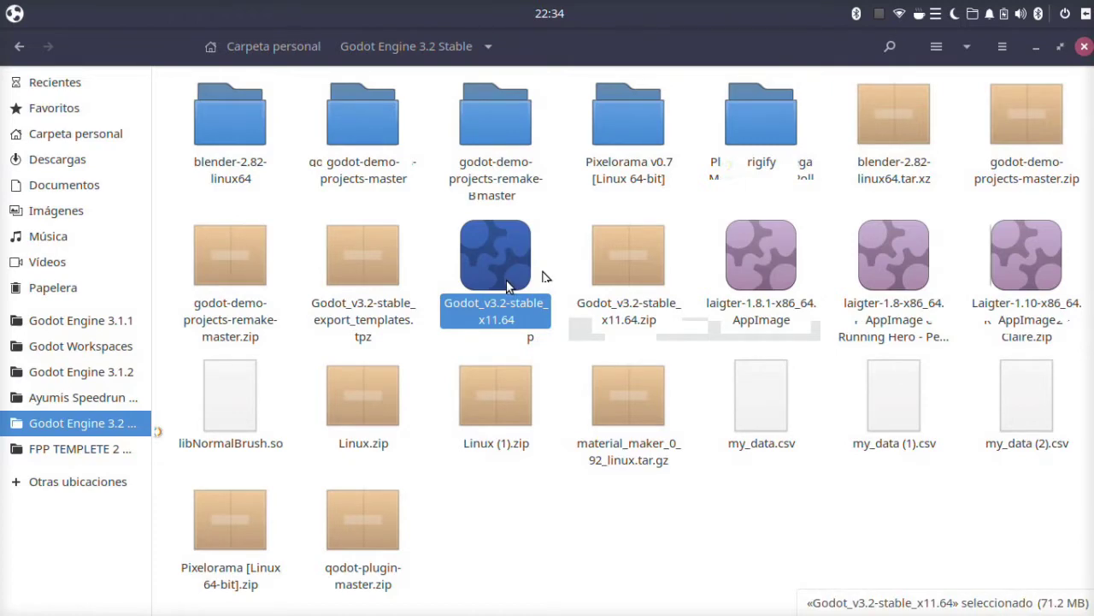
Launch Godot_v3.2-stable_x11.64 and open the PSXShader Tutorial project from the Project Manager
double_click(506, 286)
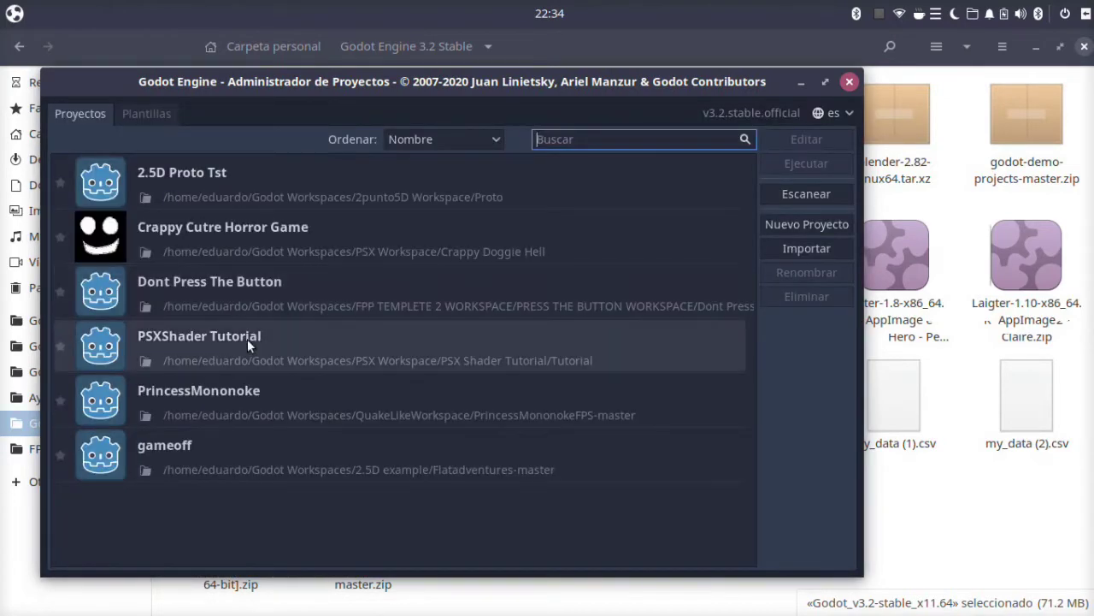
double_click(247, 339)
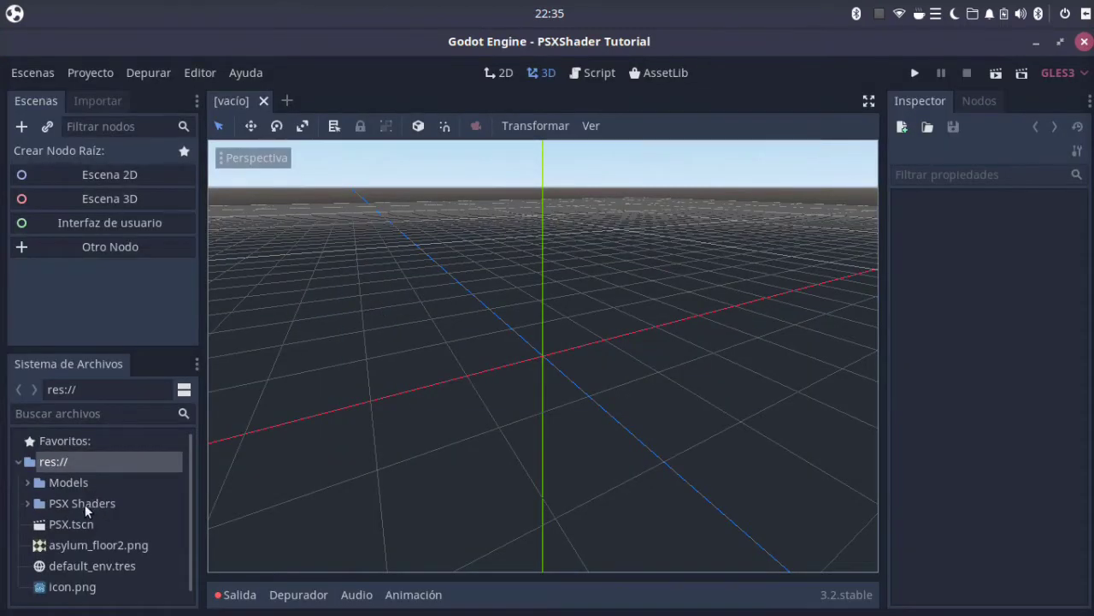
Create a 3D scene and rename its Spatial root node to PSX
left_click(29, 503)
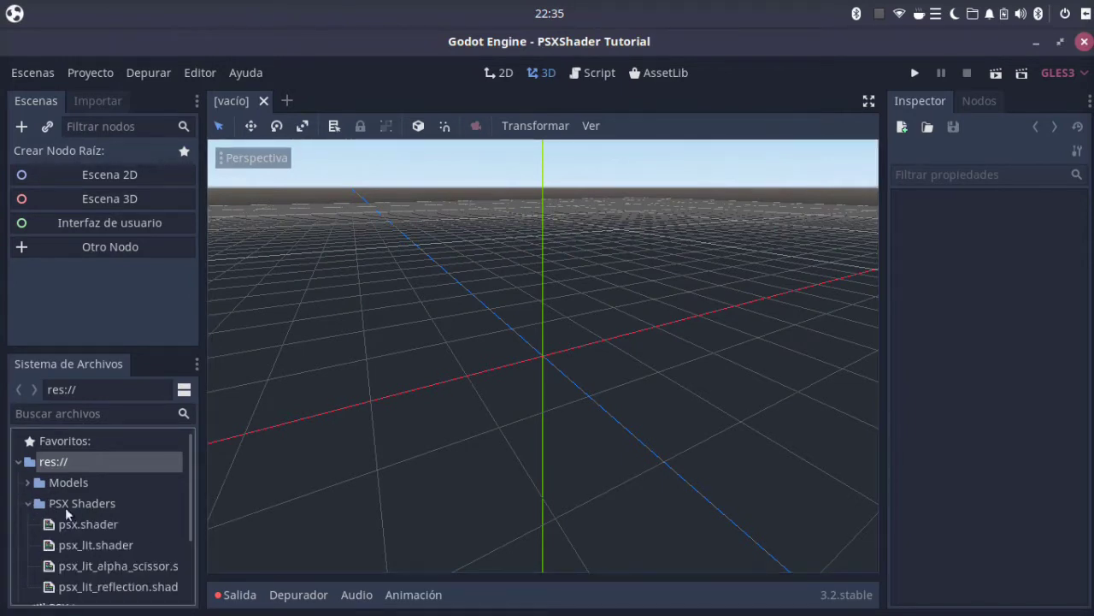
scroll(101, 523, "down", 2)
scroll(100, 523, "down", 1)
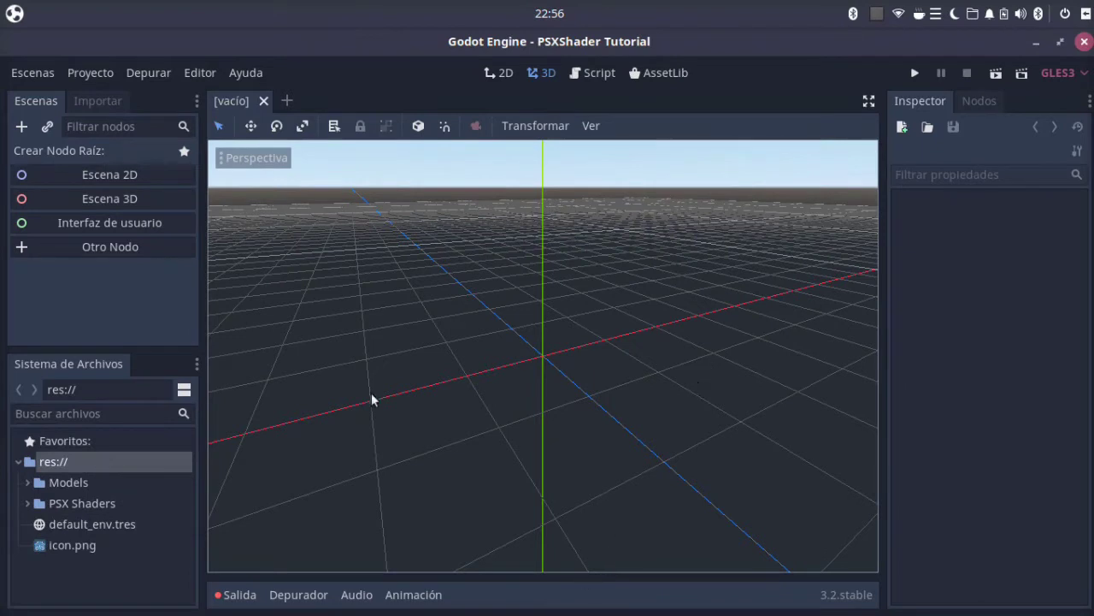
left_click(127, 200)
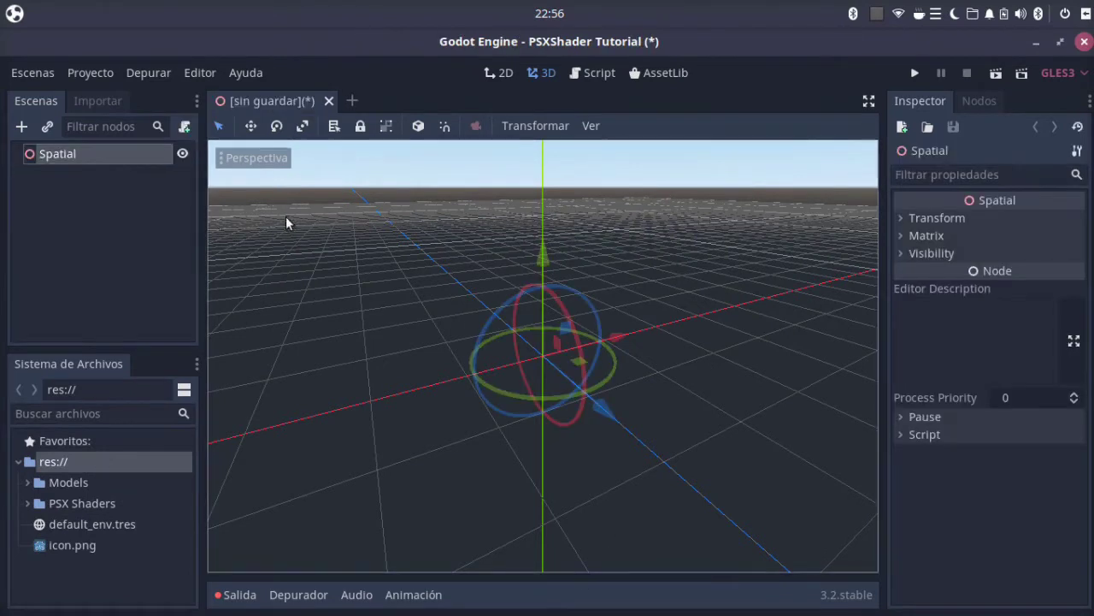
double_click(81, 159)
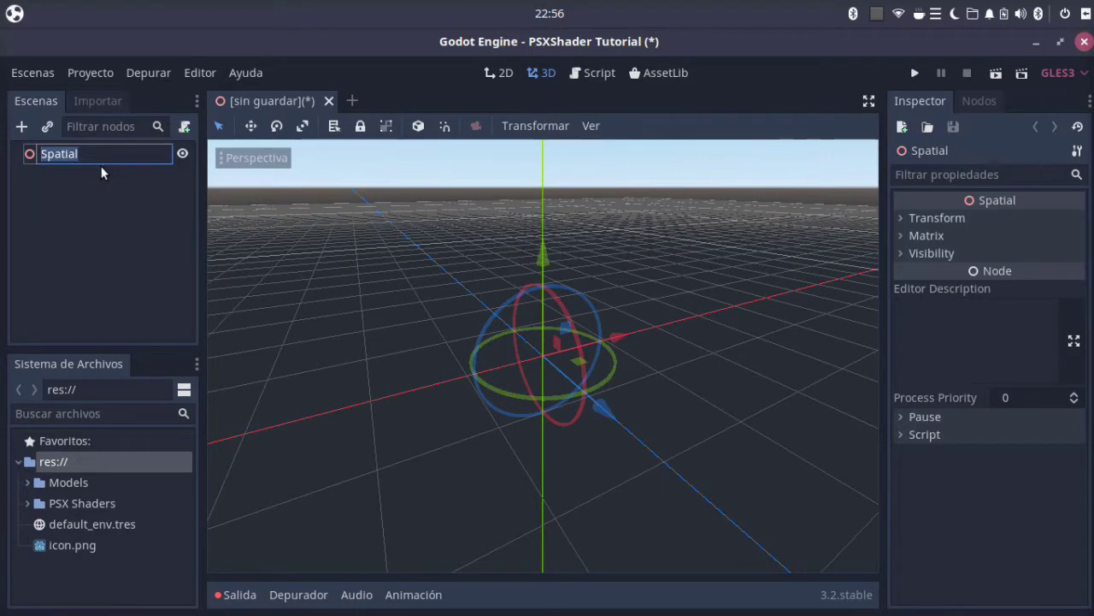
type("PSX")
key("Return")
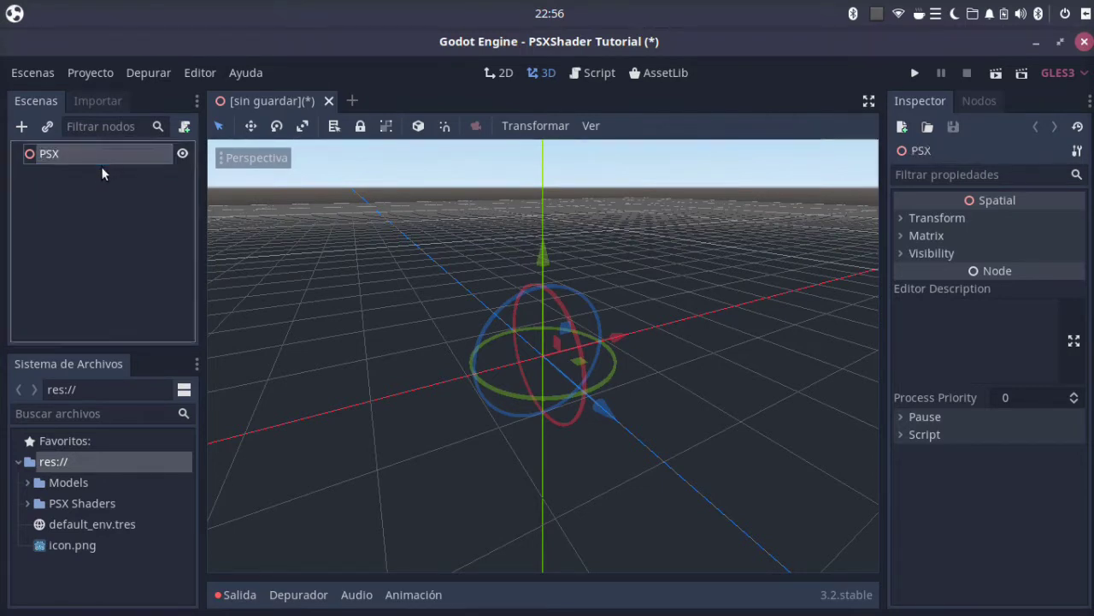
Add a MeshInstance child under PSX by searching 'MeshI' in the Create New Node dialog
right_click(74, 152)
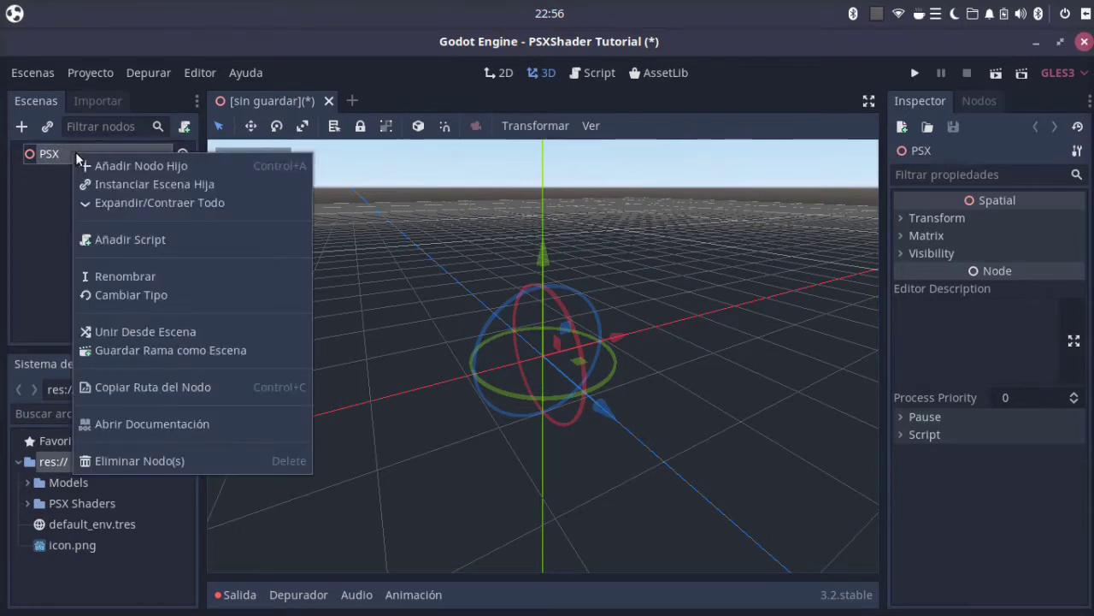
left_click(136, 165)
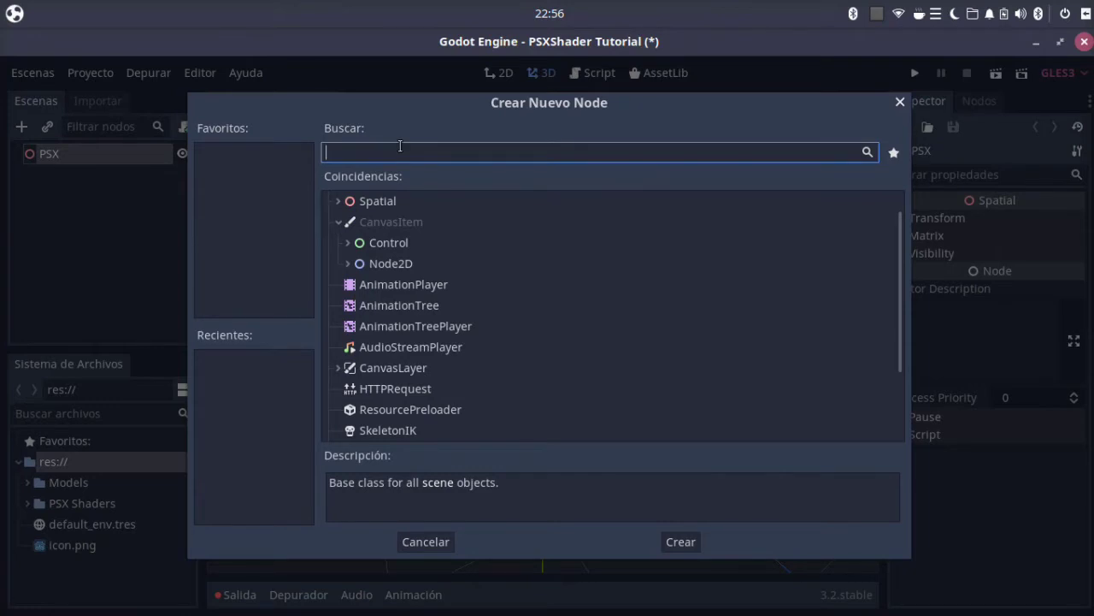
type("M")
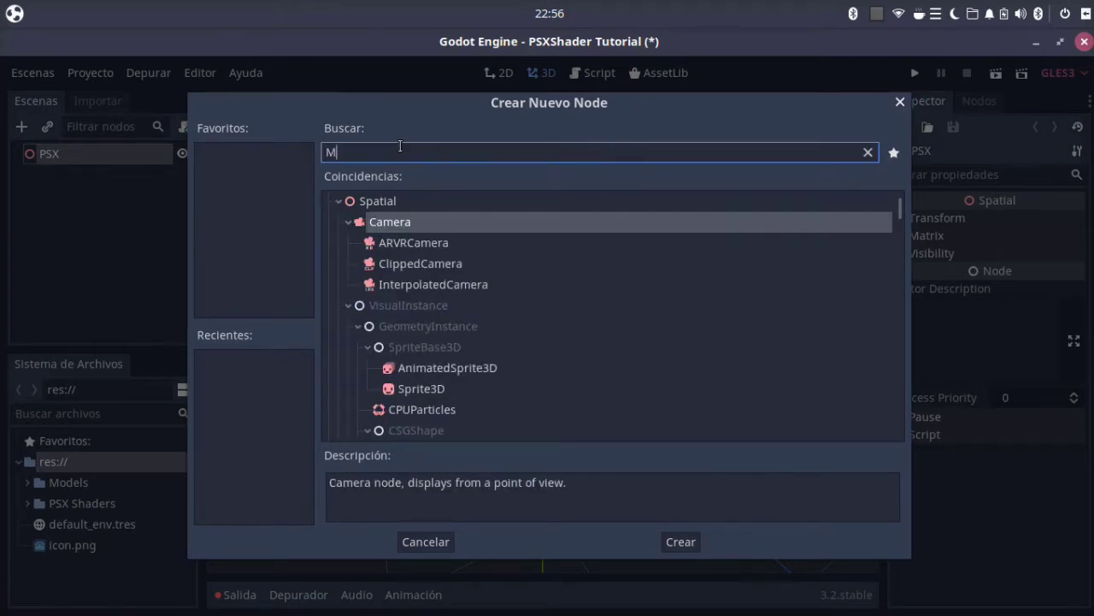
type("es")
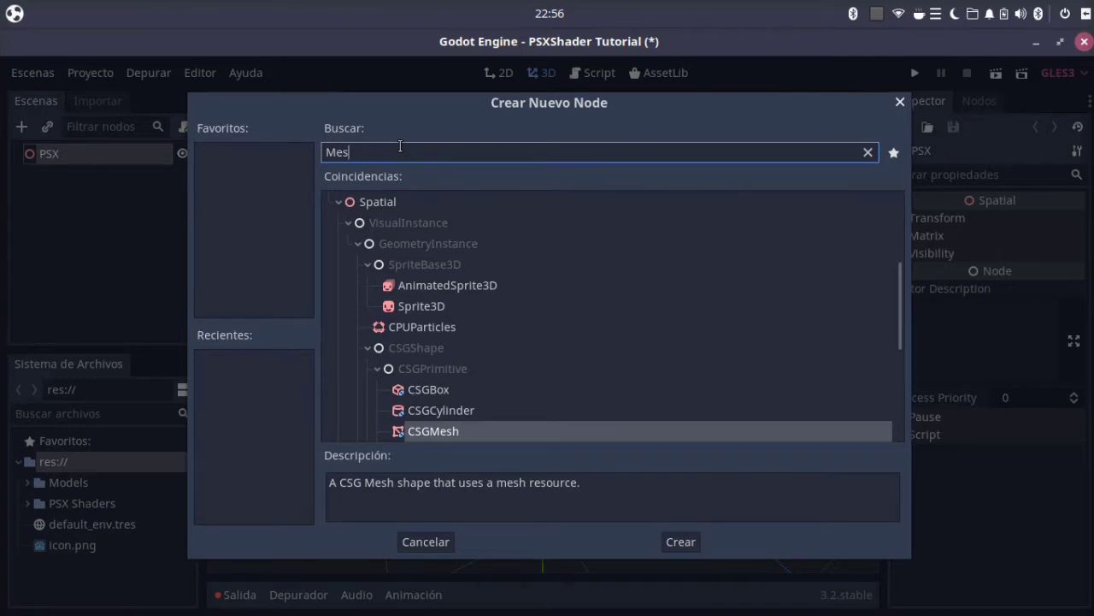
type("hI")
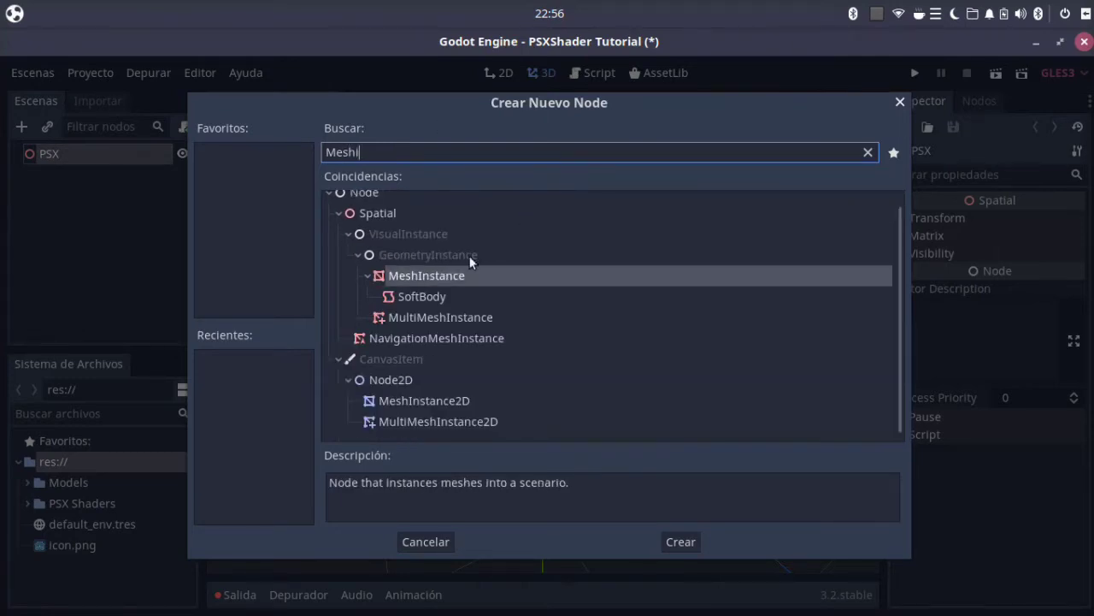
double_click(466, 279)
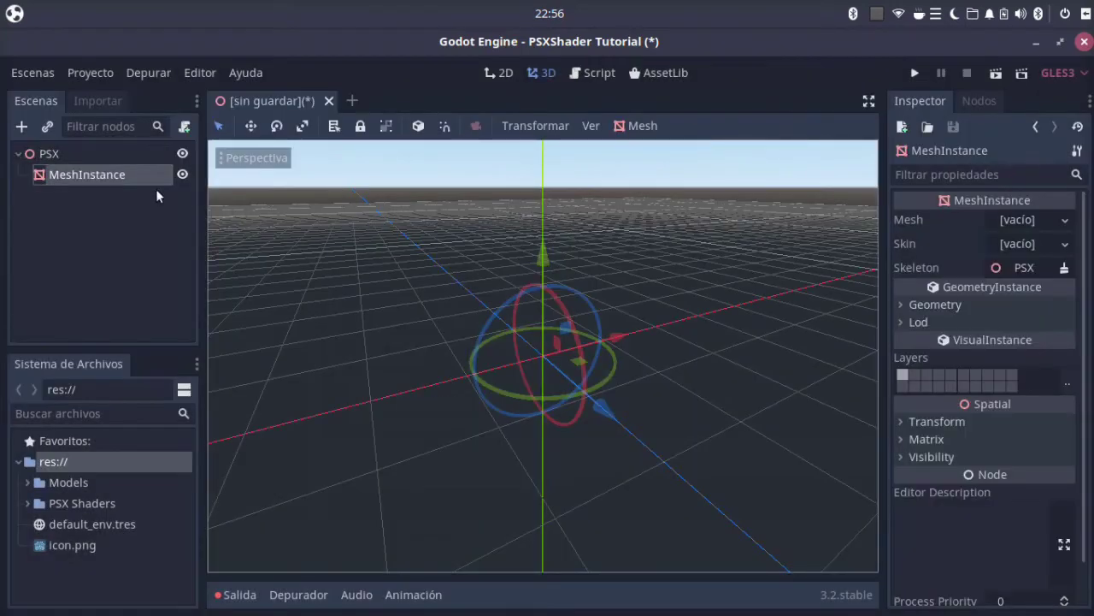
Give the MeshInstance a cube mesh and scale it into a thin, wider plate
left_click(1031, 221)
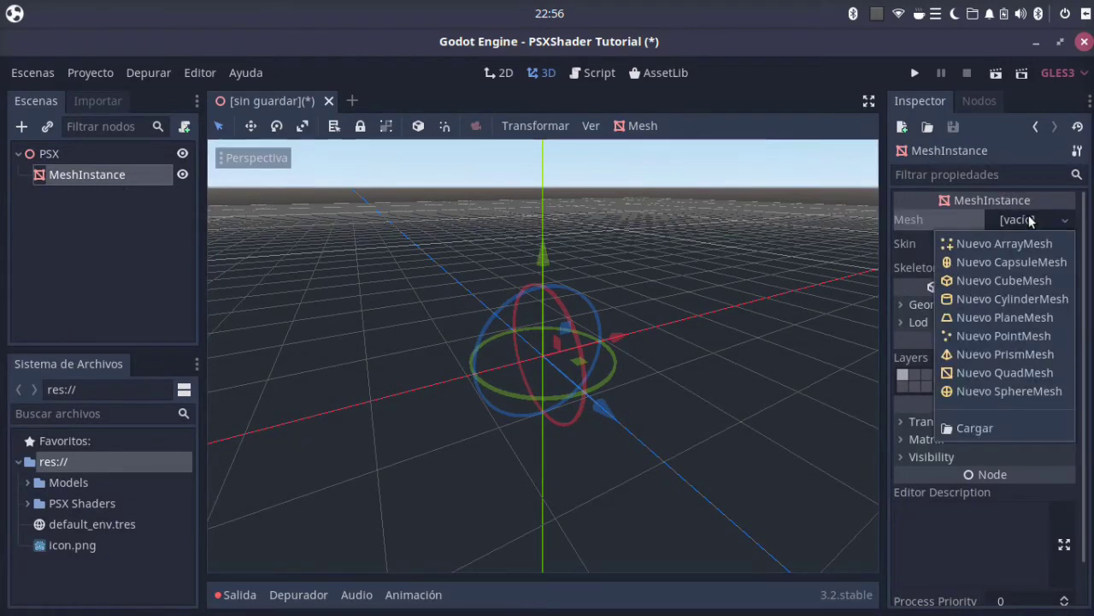
left_click(1020, 284)
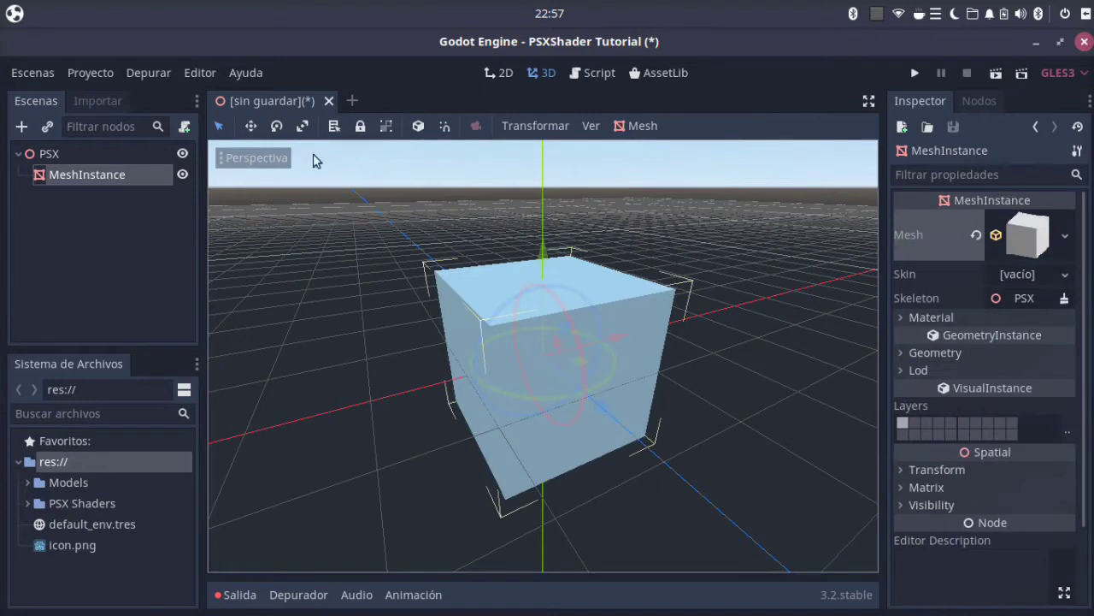
left_click(302, 127)
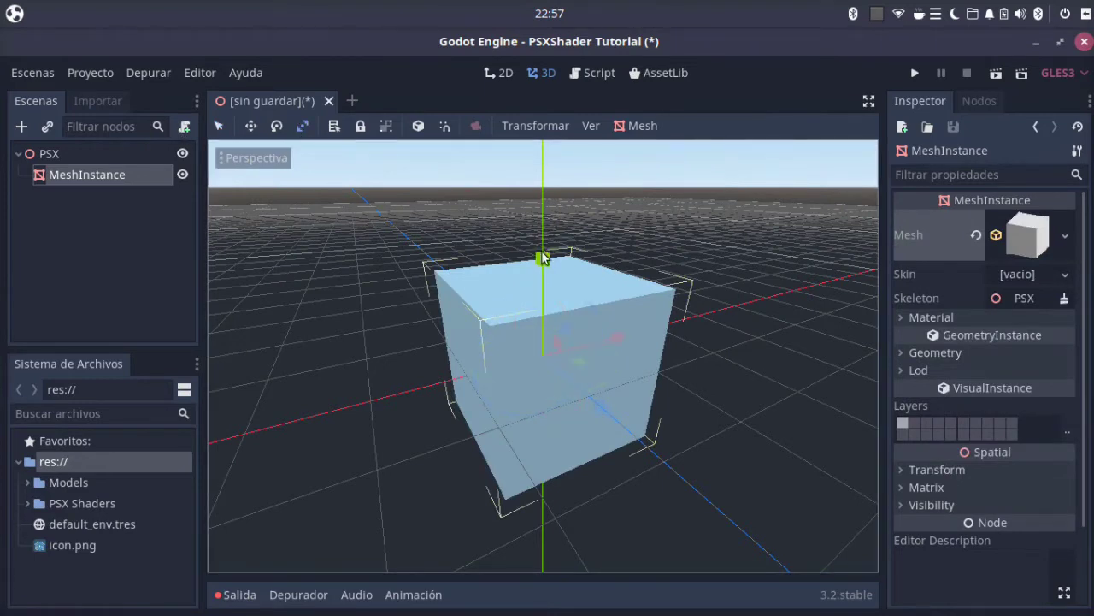
left_click_drag(546, 253, 547, 338)
mouse_move(619, 339)
left_mouse_down()
mouse_move(691, 335)
mouse_move(684, 347)
left_mouse_up()
mouse_move(602, 407)
left_mouse_down()
mouse_move(637, 466)
mouse_move(591, 428)
left_mouse_up()
Stretch the plate further along X and Z into a large floor slab
scroll(591, 427, "down", 2)
middle_click_drag(591, 428, 542, 355)
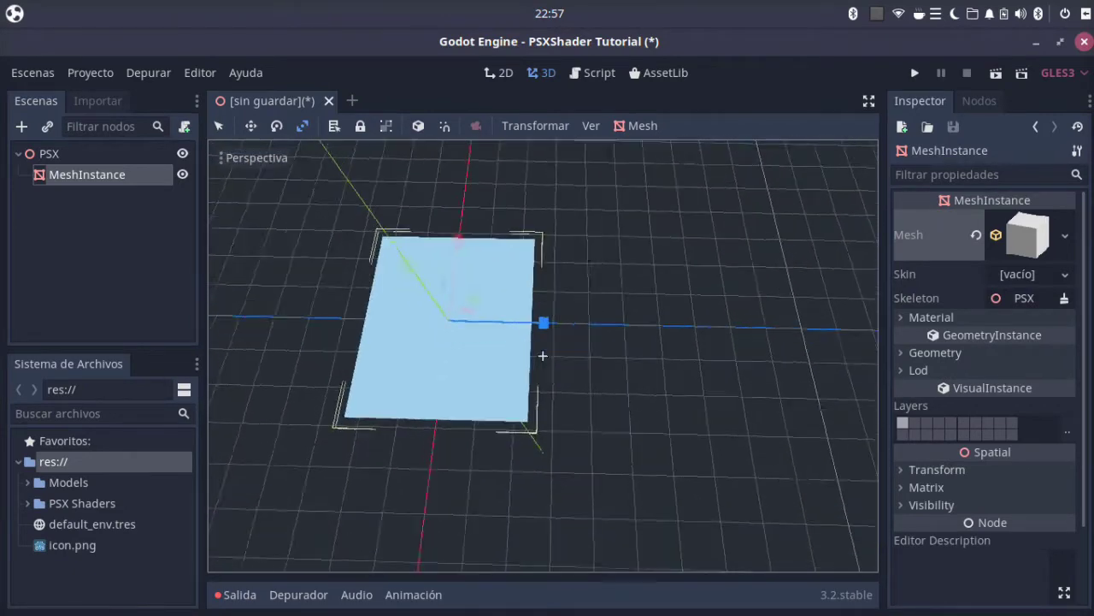
left_click_drag(538, 302, 554, 315)
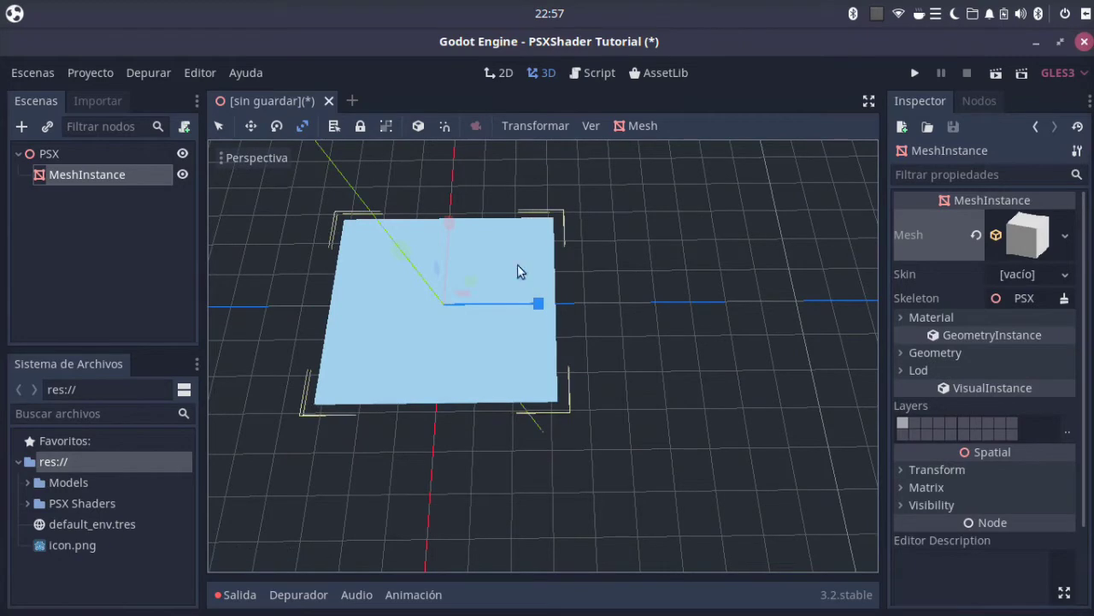
left_click_drag(449, 224, 453, 202)
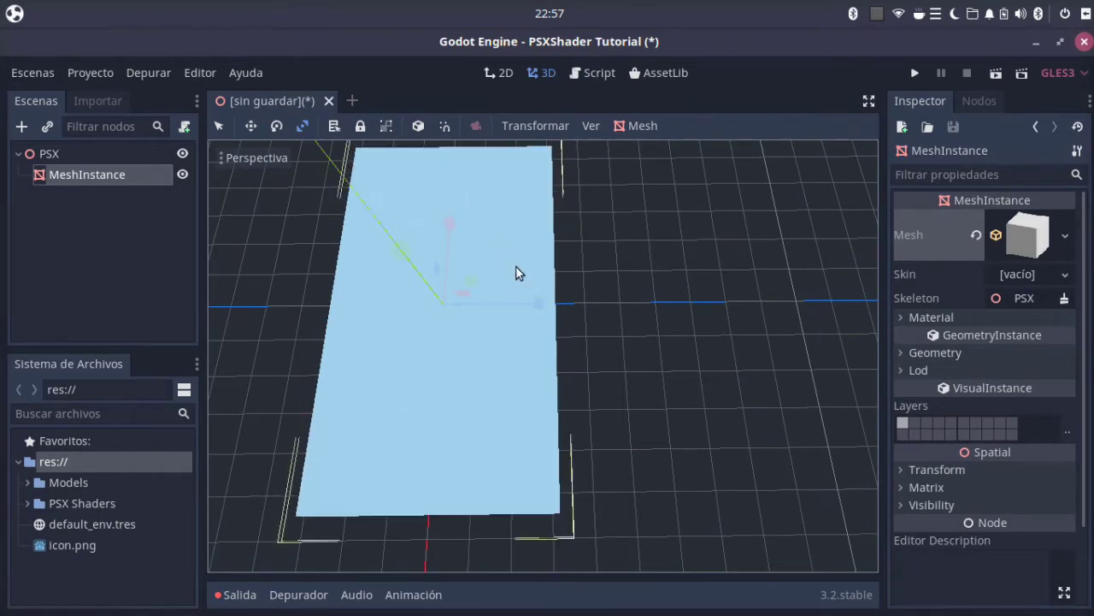
left_click_drag(538, 303, 575, 318)
middle_click_drag(575, 318, 466, 283)
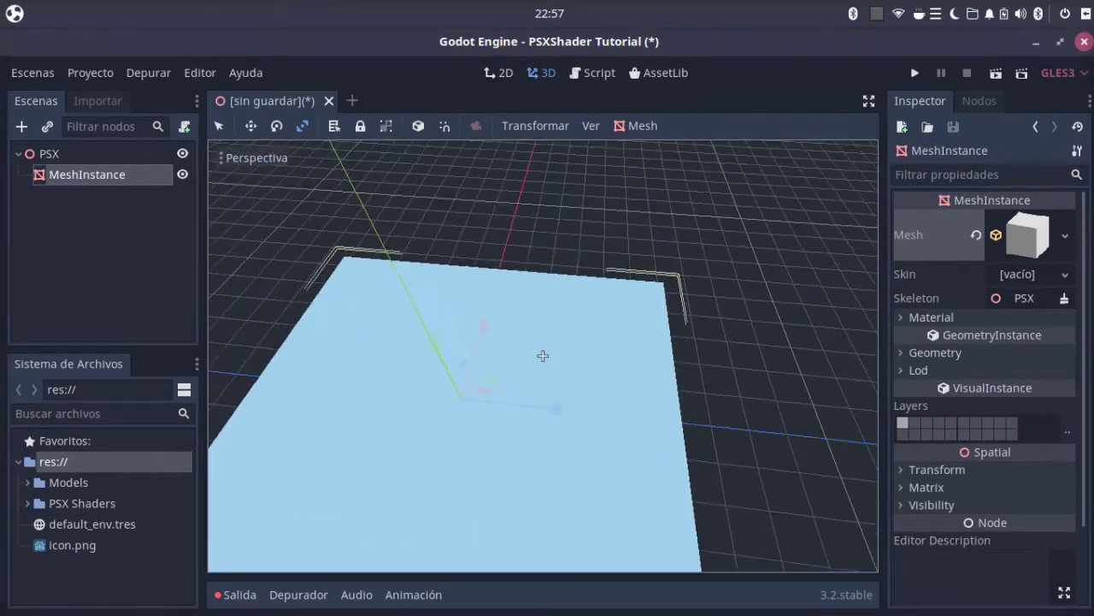
Switch the viewport to wireframe display to inspect the floor's geometry
left_click(282, 158)
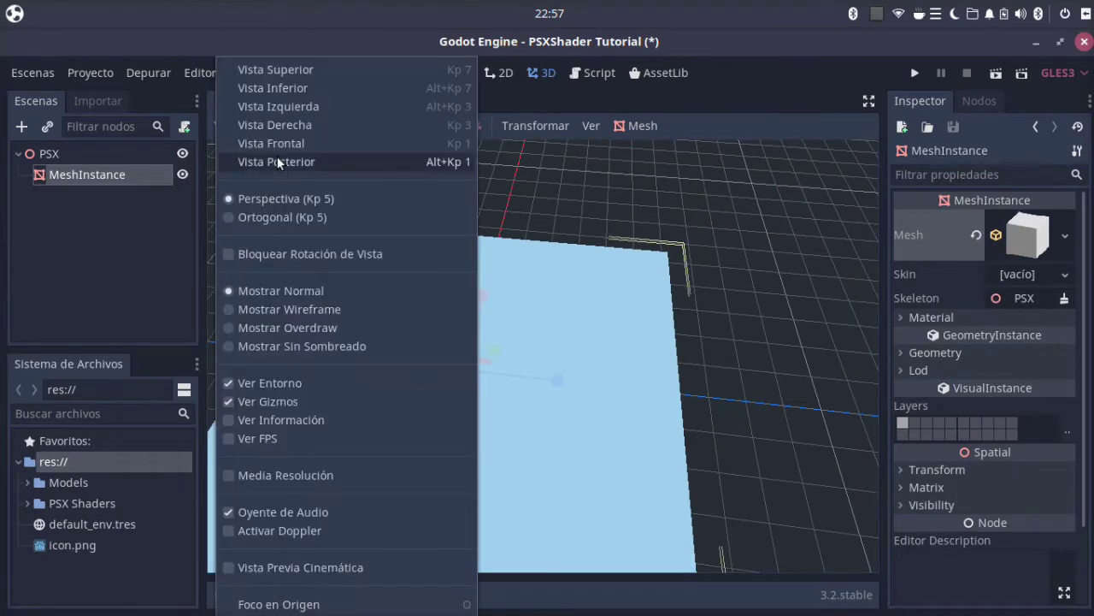
left_click(315, 310)
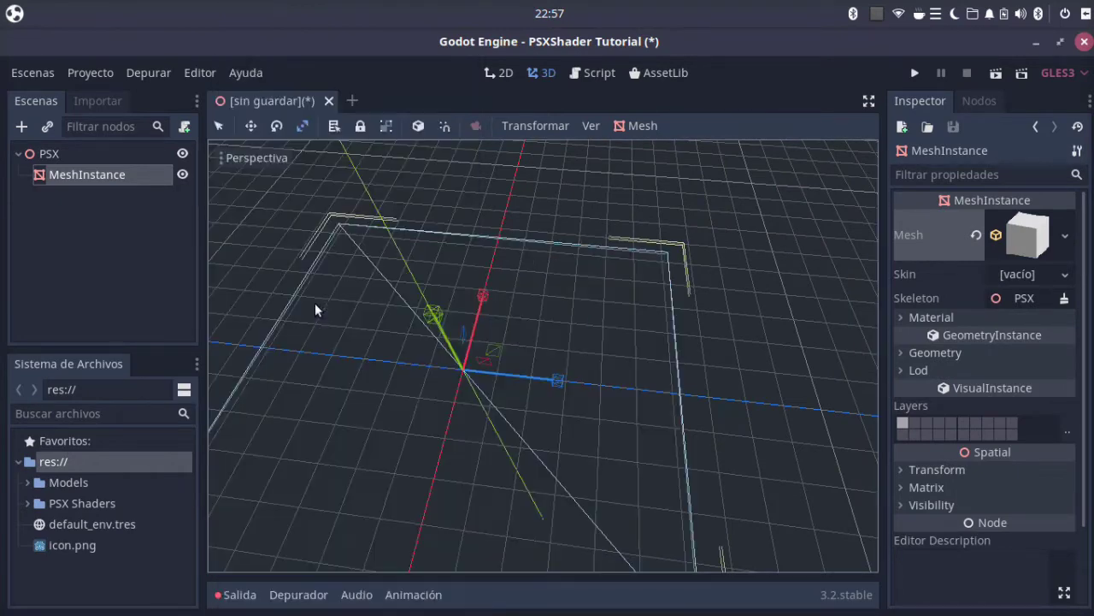
scroll(447, 320, "down", 5)
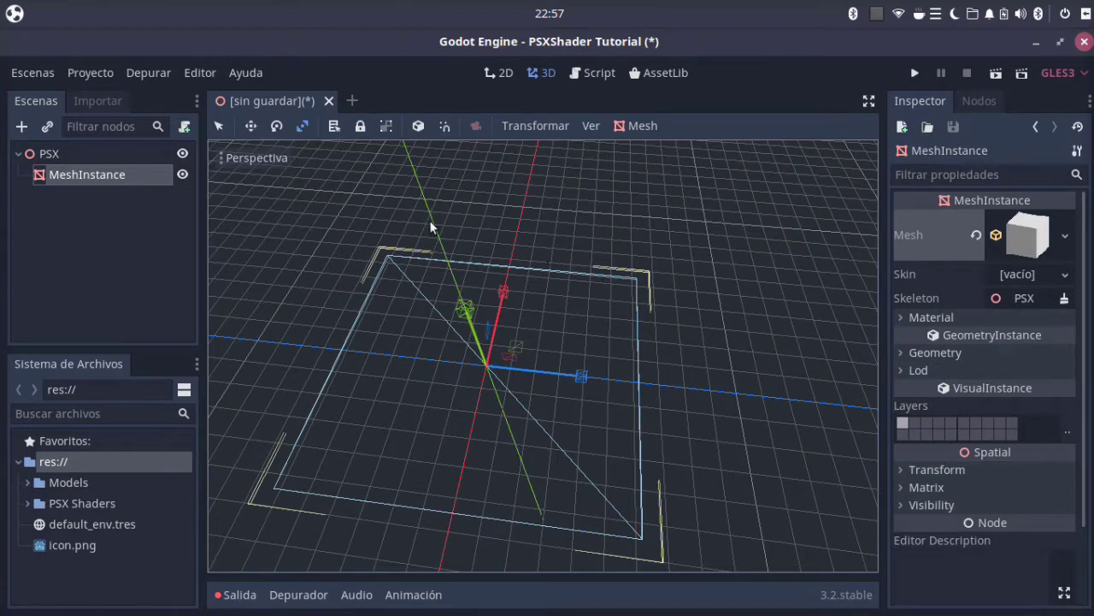
Return the viewport to normal shading and expand the PSX Shaders folder in FileSystem
left_click(258, 158)
left_click(669, 248)
left_click(267, 166)
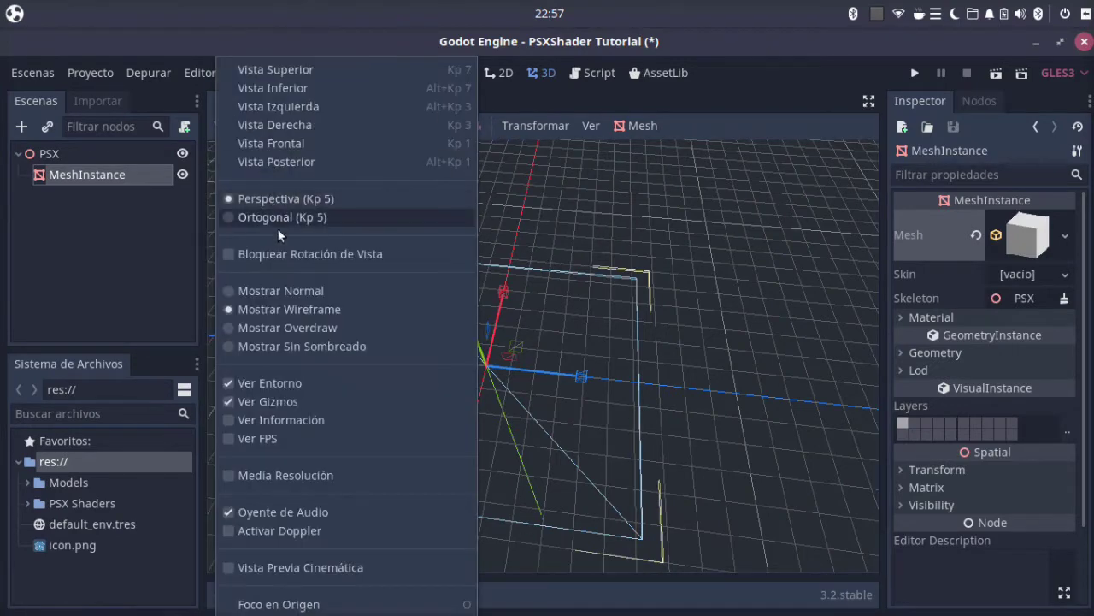
left_click(296, 290)
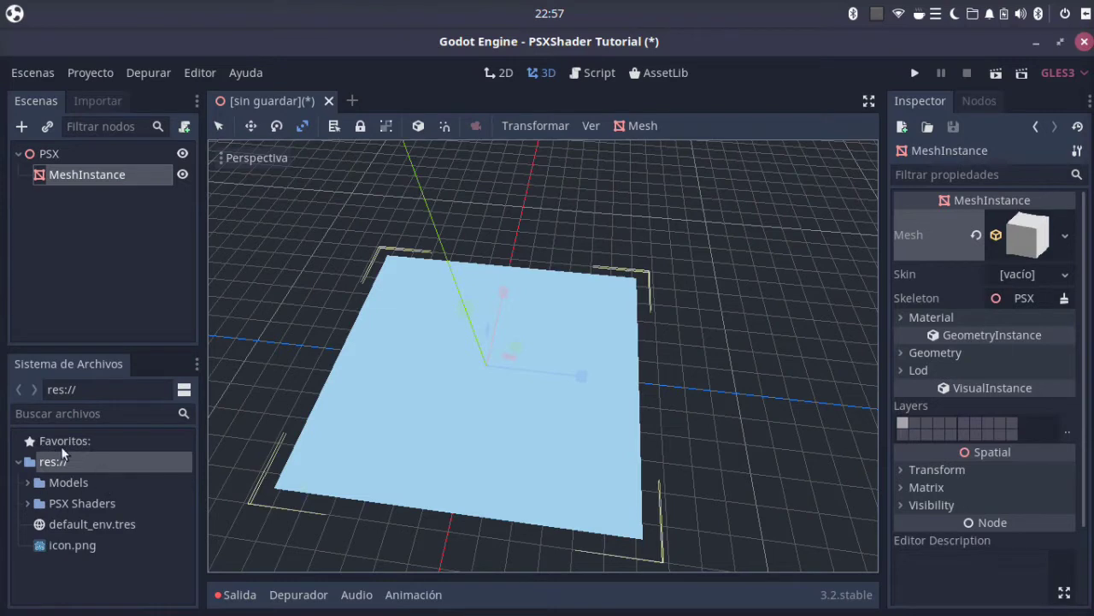
left_click(28, 504)
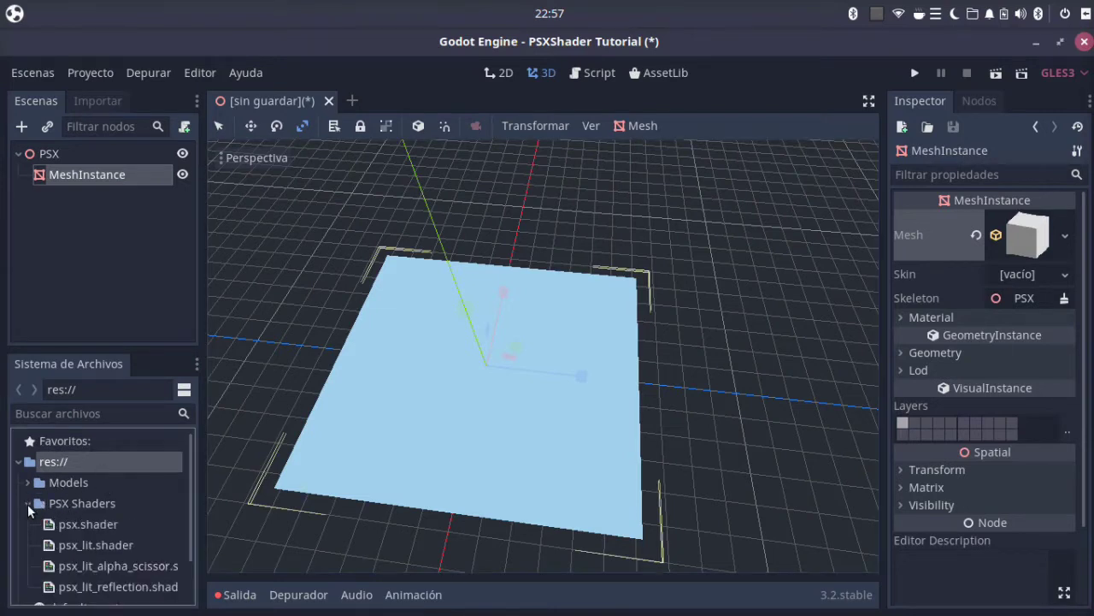
scroll(100, 524, "down", 2)
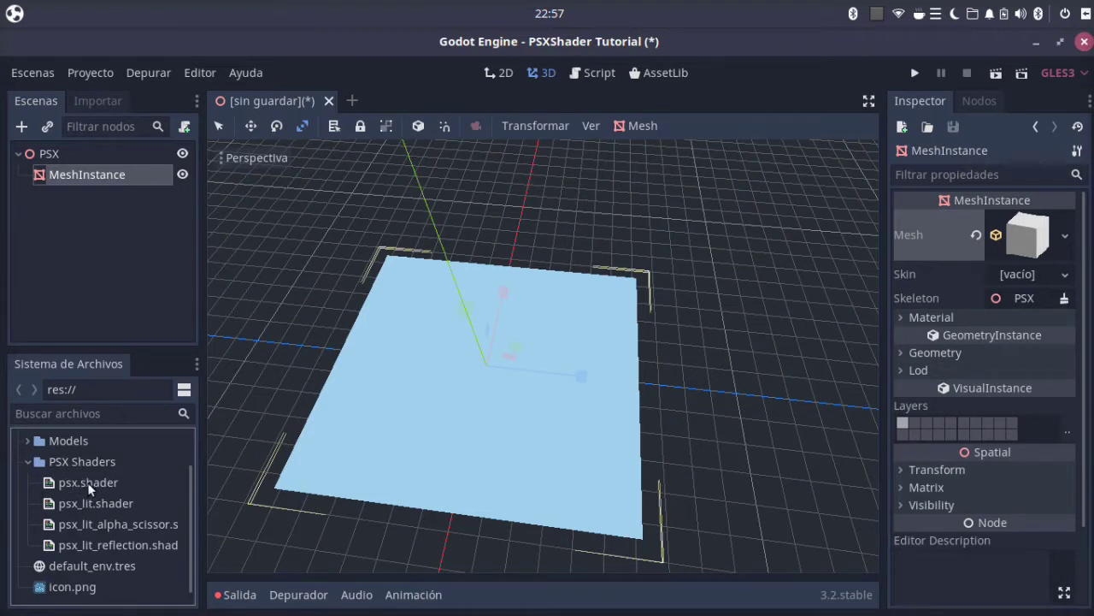
Create a new ShaderMaterial in the mesh's material slot 0 and open it for editing
left_click(87, 482)
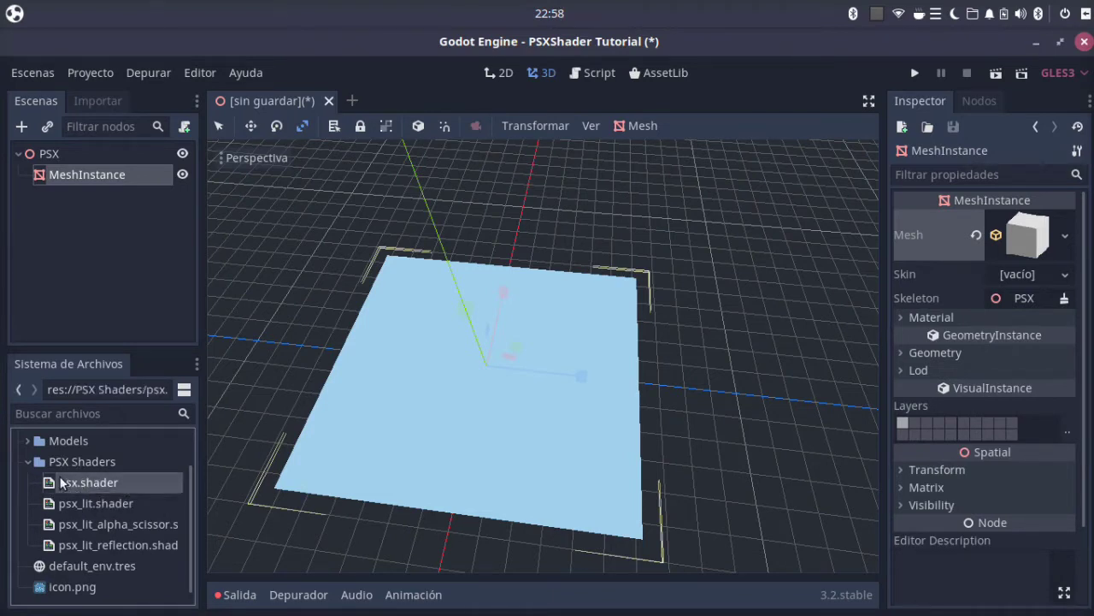
left_click(963, 317)
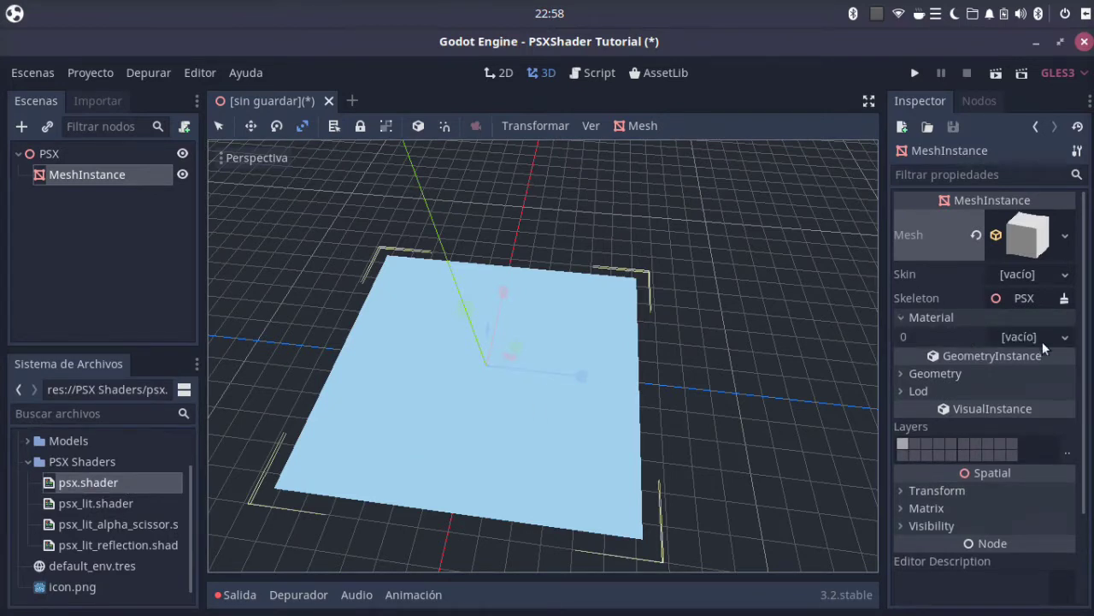
left_click(1067, 337)
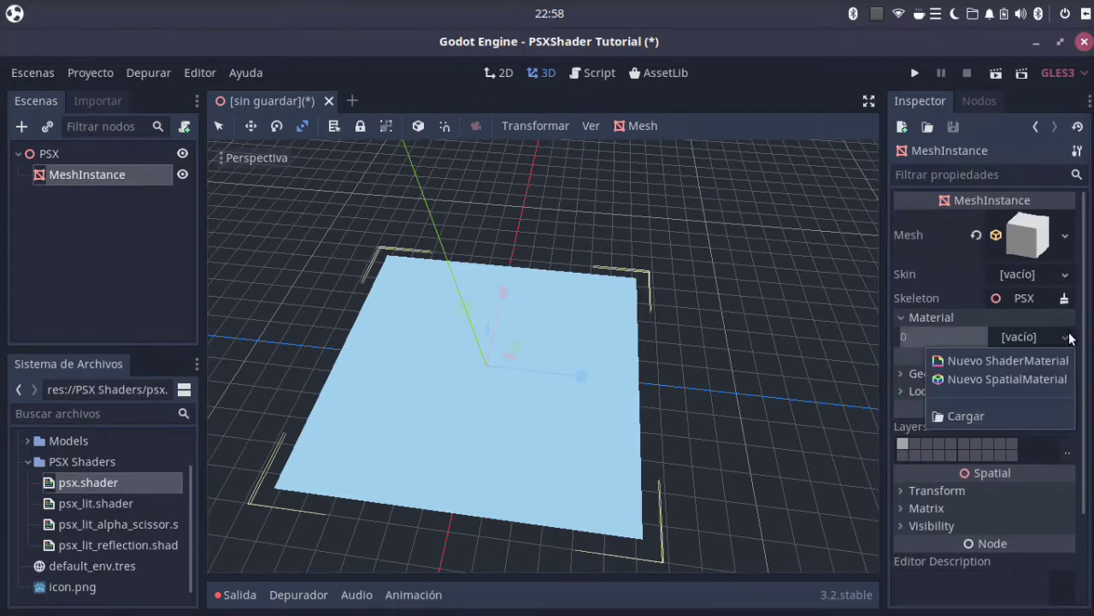
left_click(1009, 363)
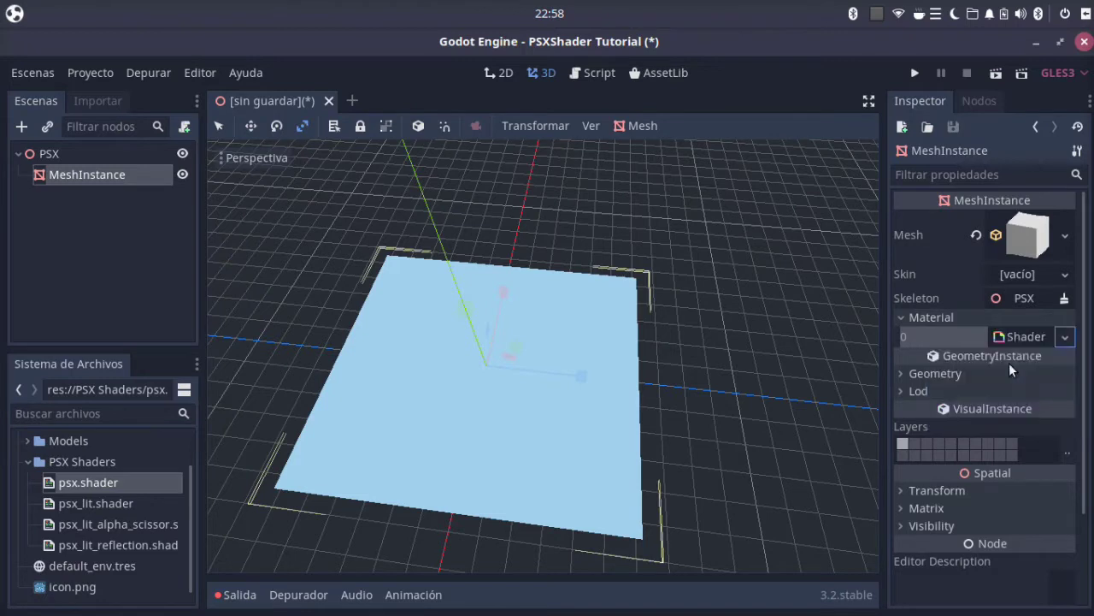
left_click(1064, 354)
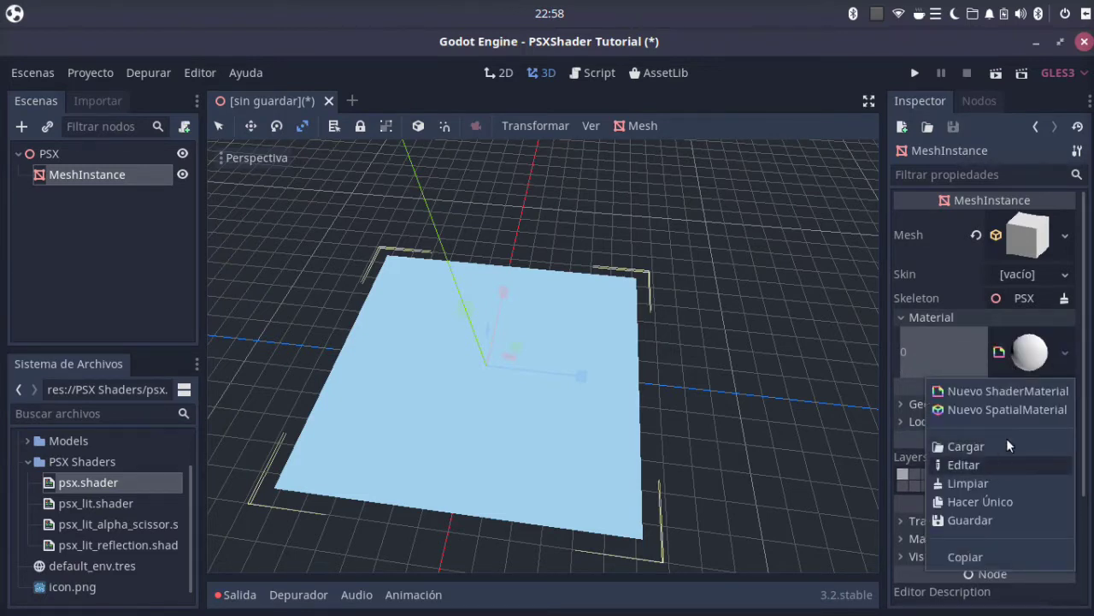
left_click(983, 464)
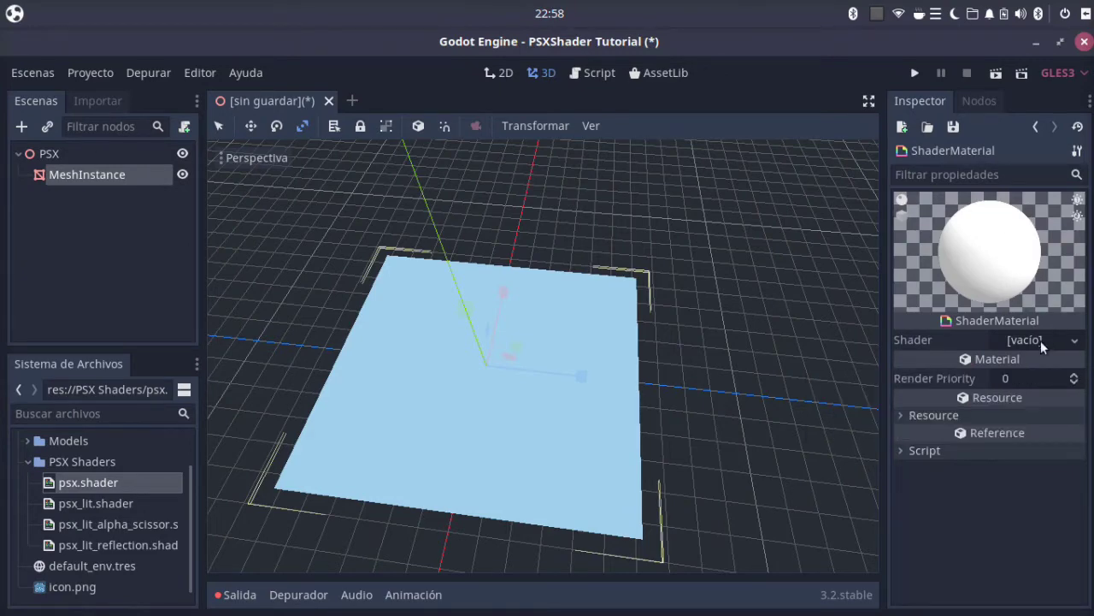
Load PSX Shaders/psx.shader as the ShaderMaterial's shader
left_click(1040, 341)
left_click(1008, 413)
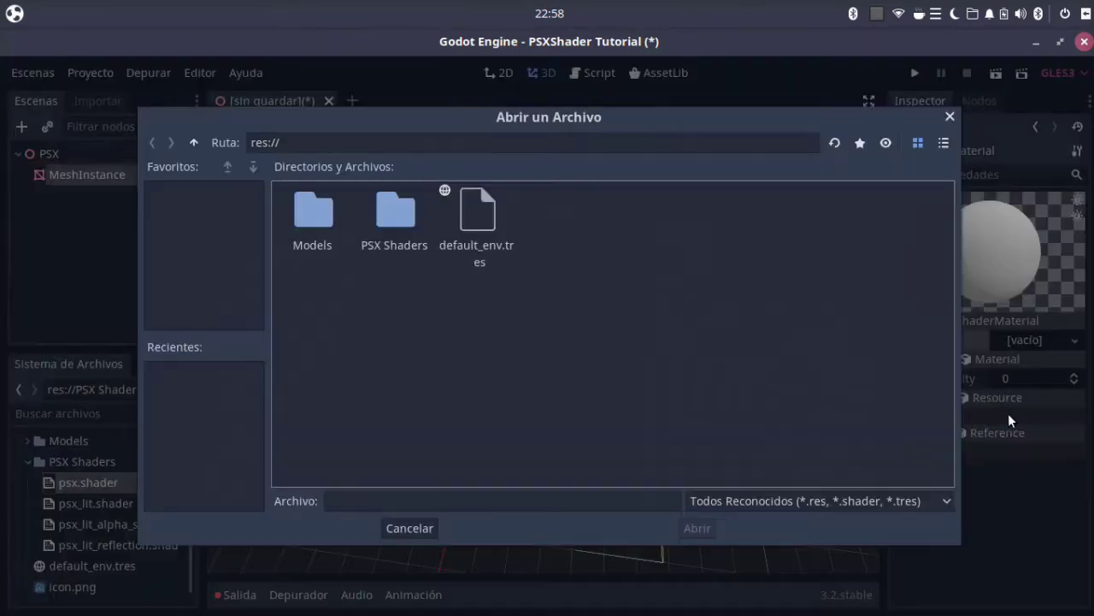
double_click(402, 218)
left_click(330, 242)
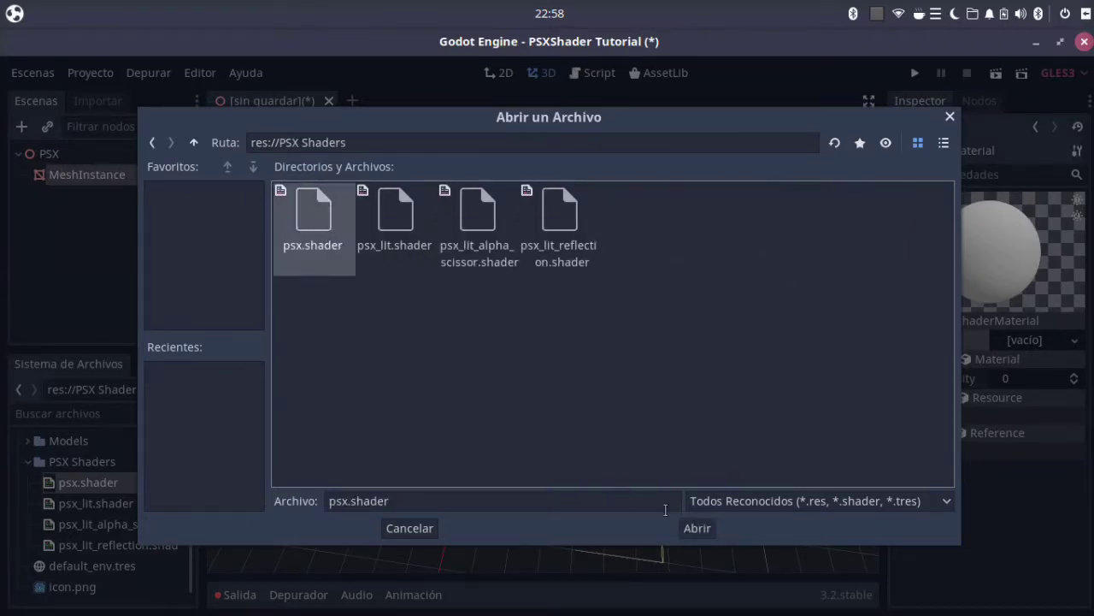
key("Return")
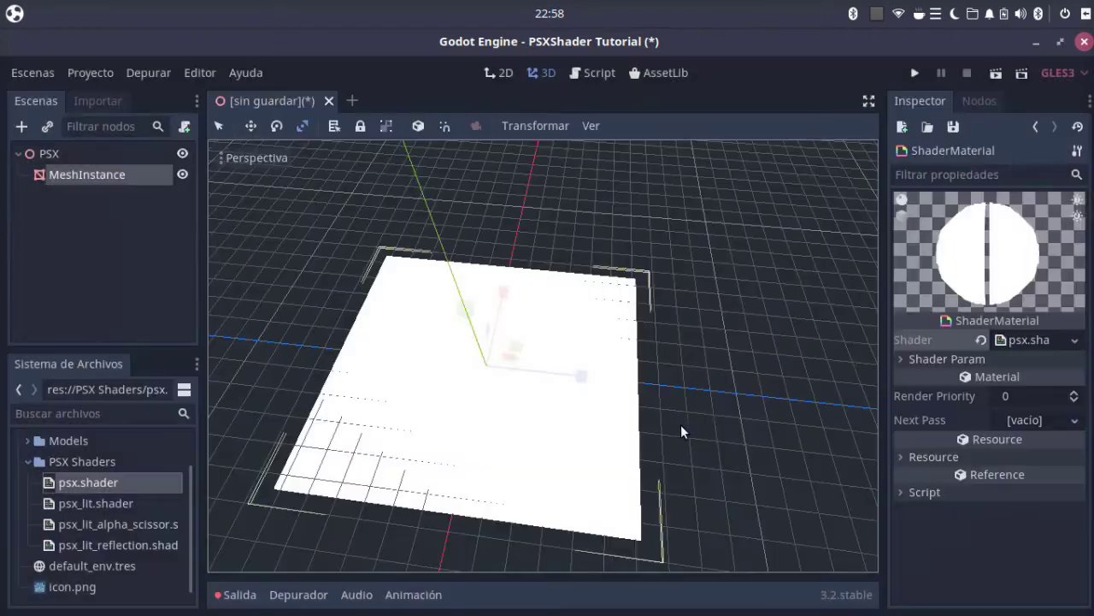
Start loading an Albedo Tex file from the Models folder, then switch to Files on the Tutorial folder
left_click(903, 358)
left_click(1019, 498)
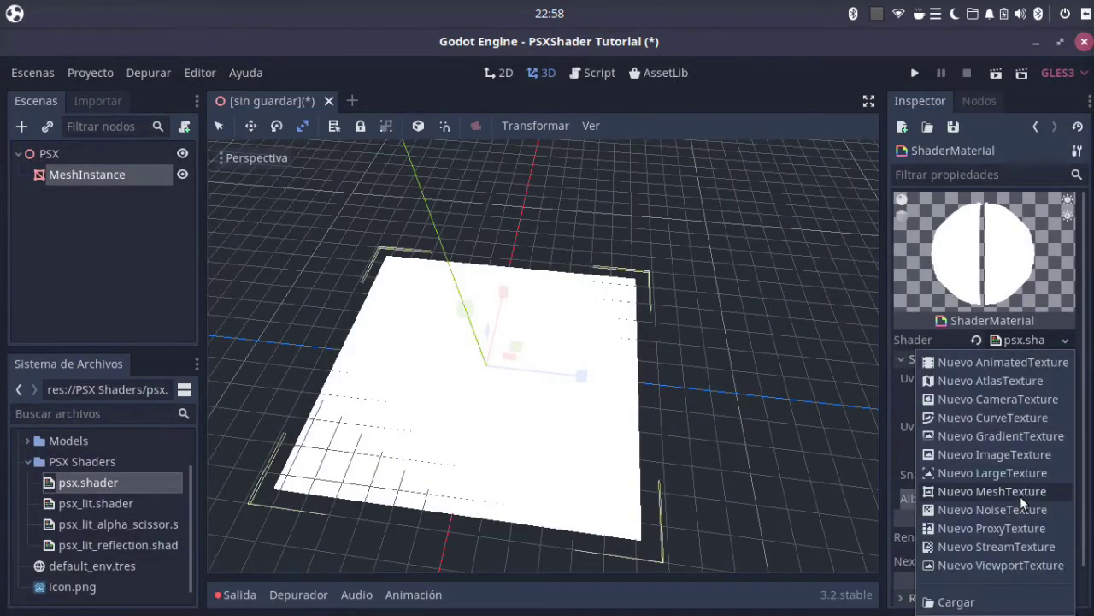
left_click(955, 604)
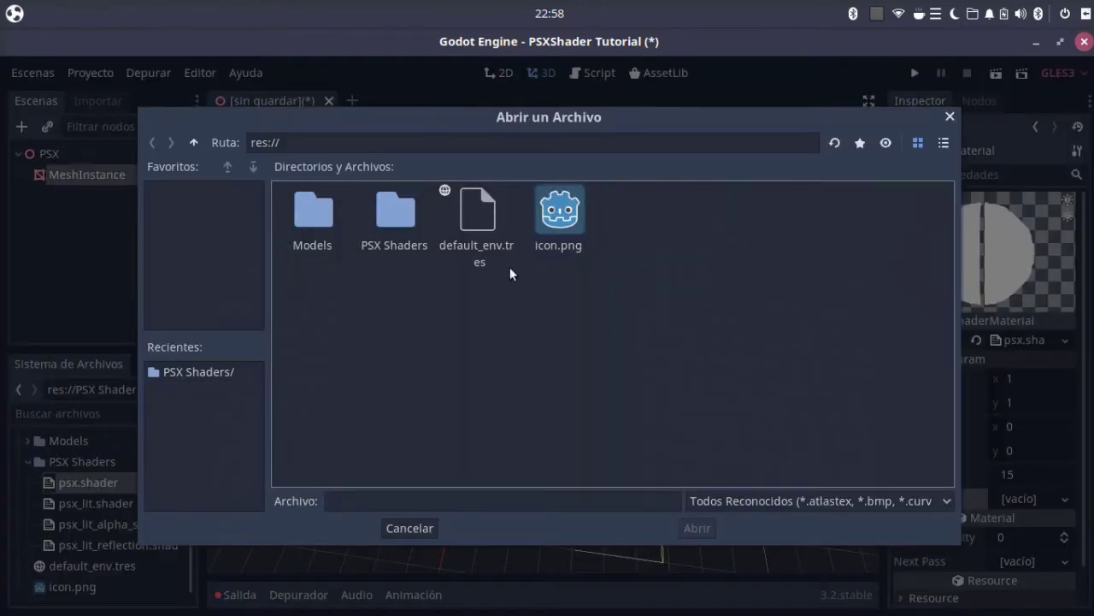
double_click(319, 216)
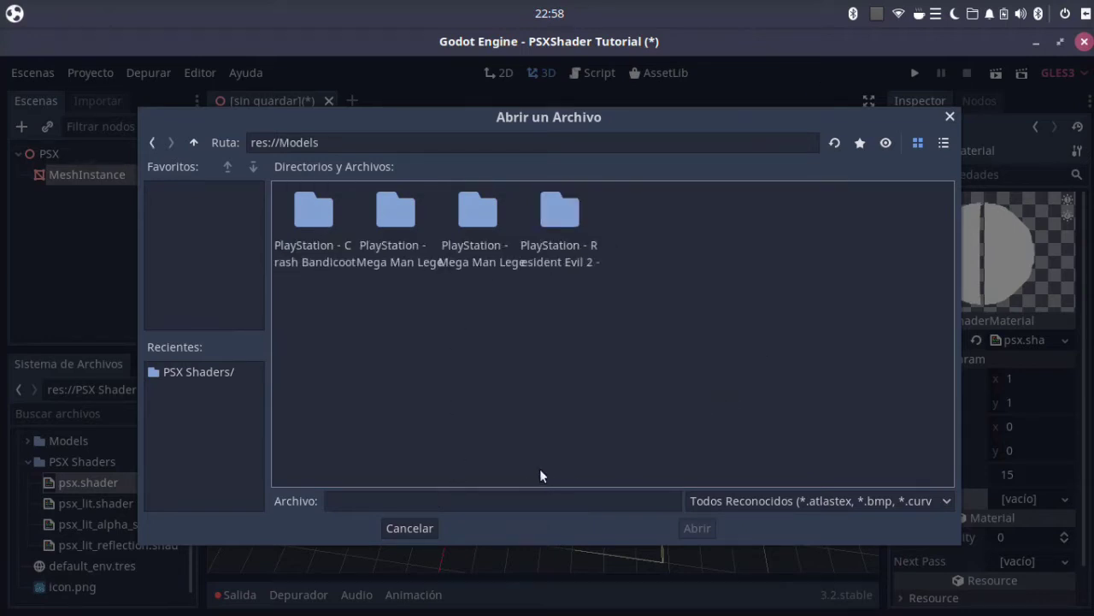
left_click(466, 601)
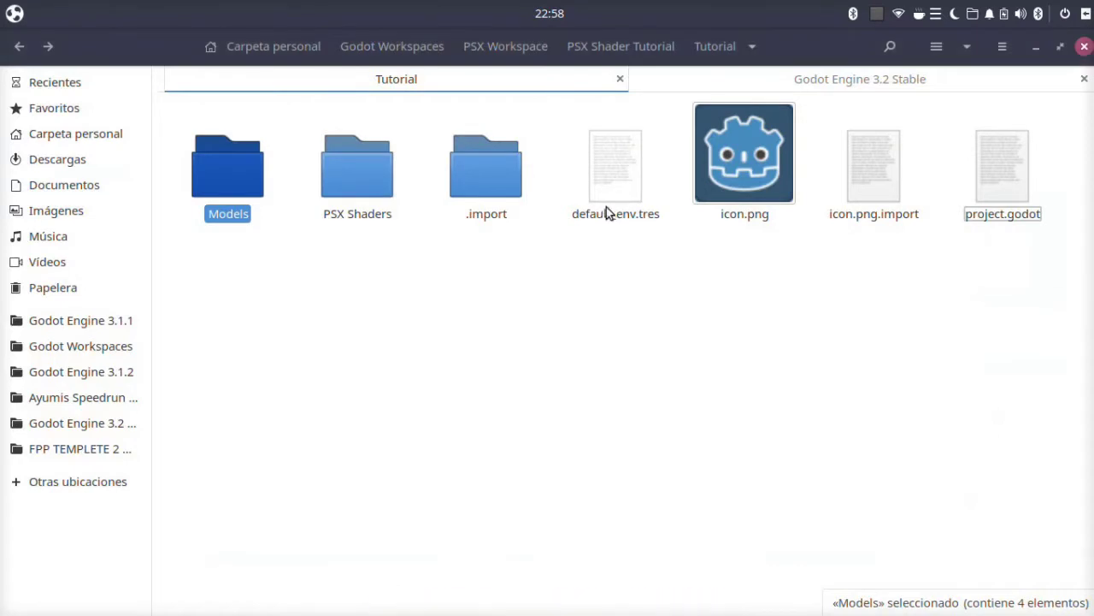
Copy asylum_floor2.png from the Crappy Doggie Hell project's base textures folder
key("ctrl+t")
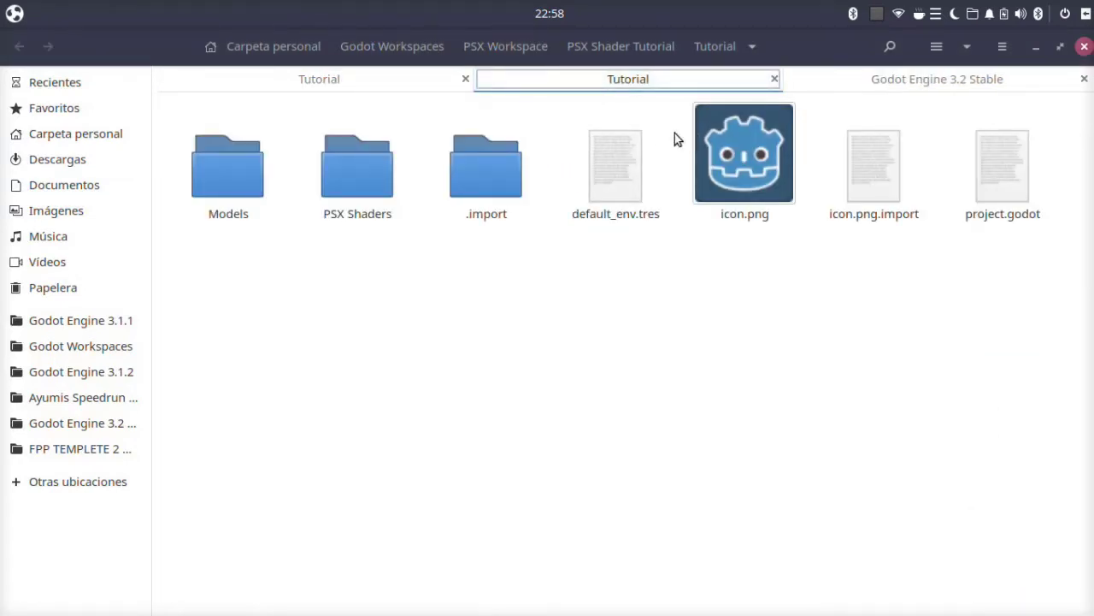
left_click(507, 45)
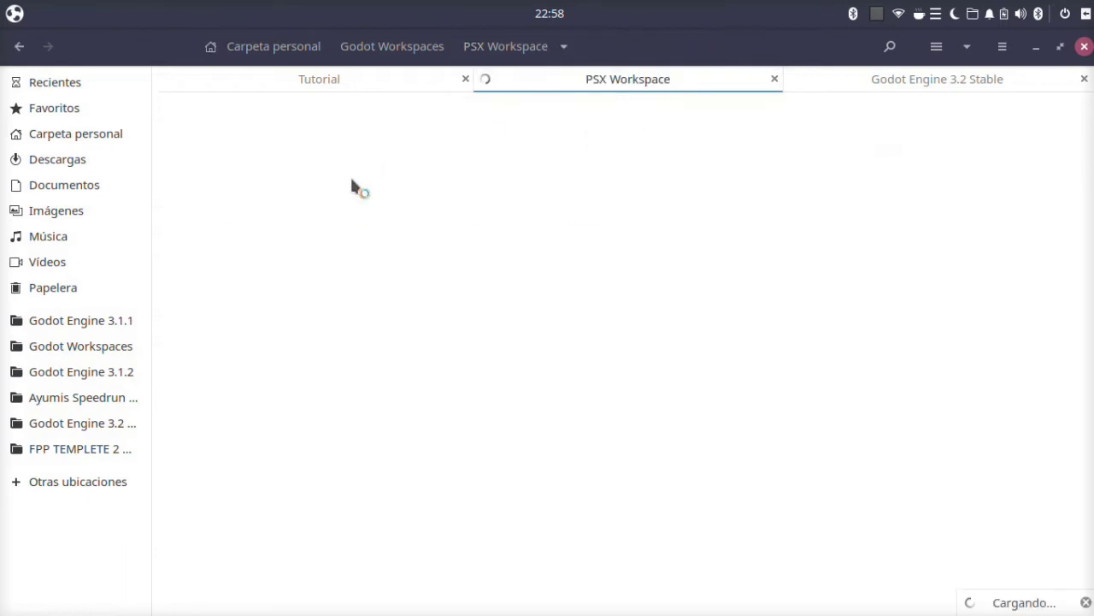
left_click(364, 165)
double_click(363, 165)
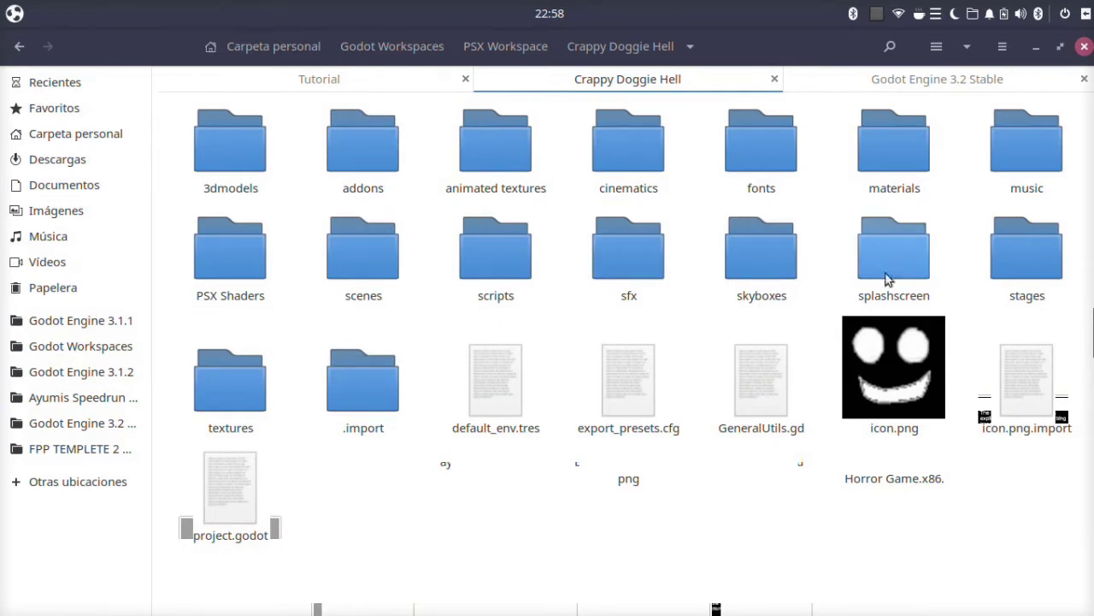
left_click(254, 403)
double_click(253, 404)
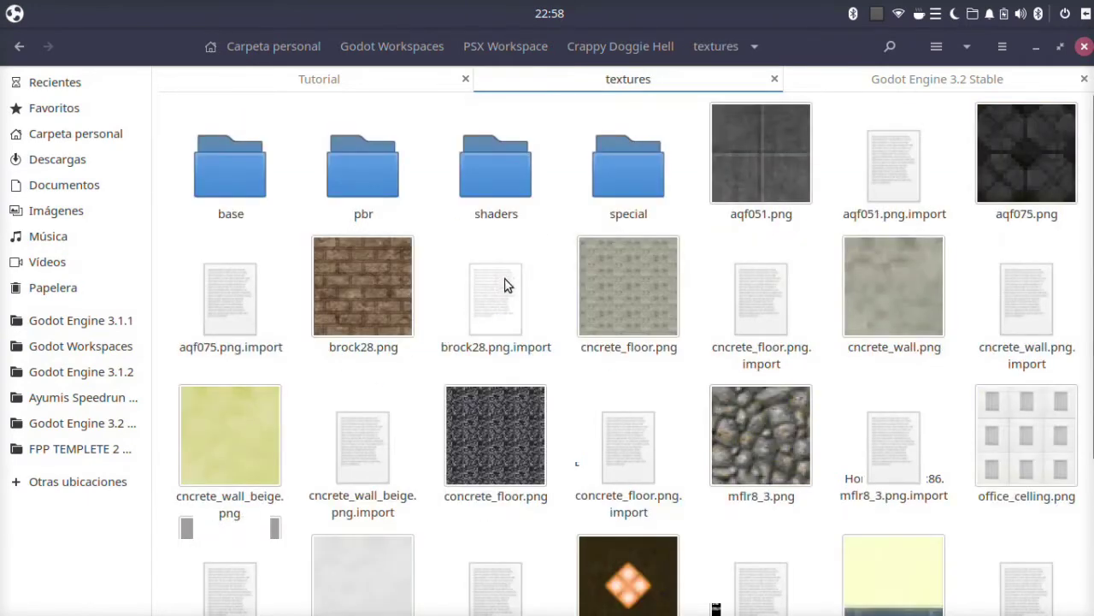
scroll(509, 272, "down", 5)
scroll(509, 270, "up", 5)
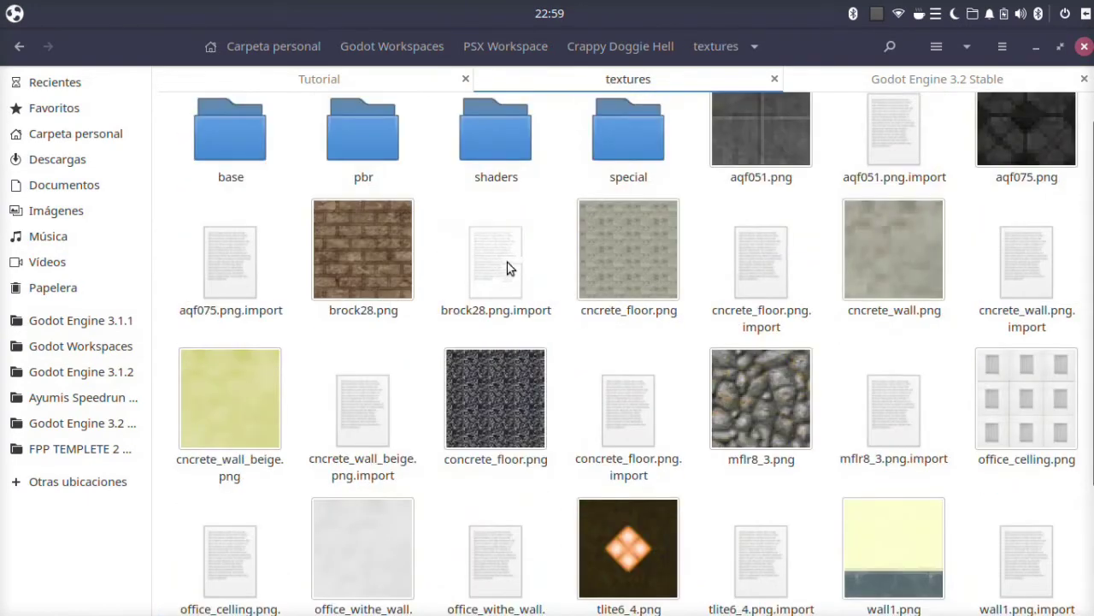
double_click(221, 165)
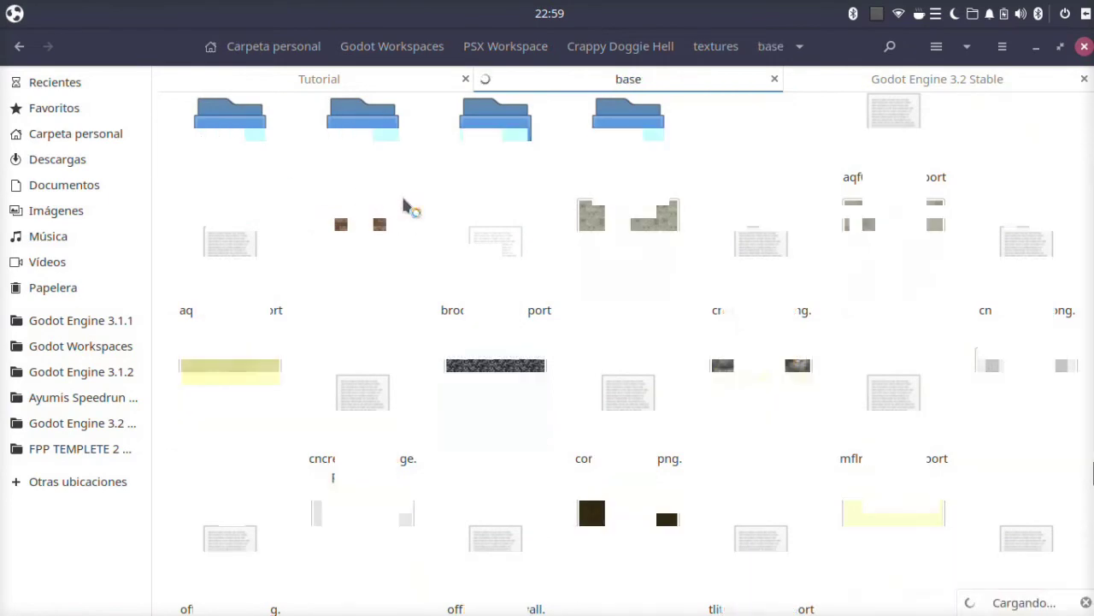
left_click(248, 179)
right_click(248, 179)
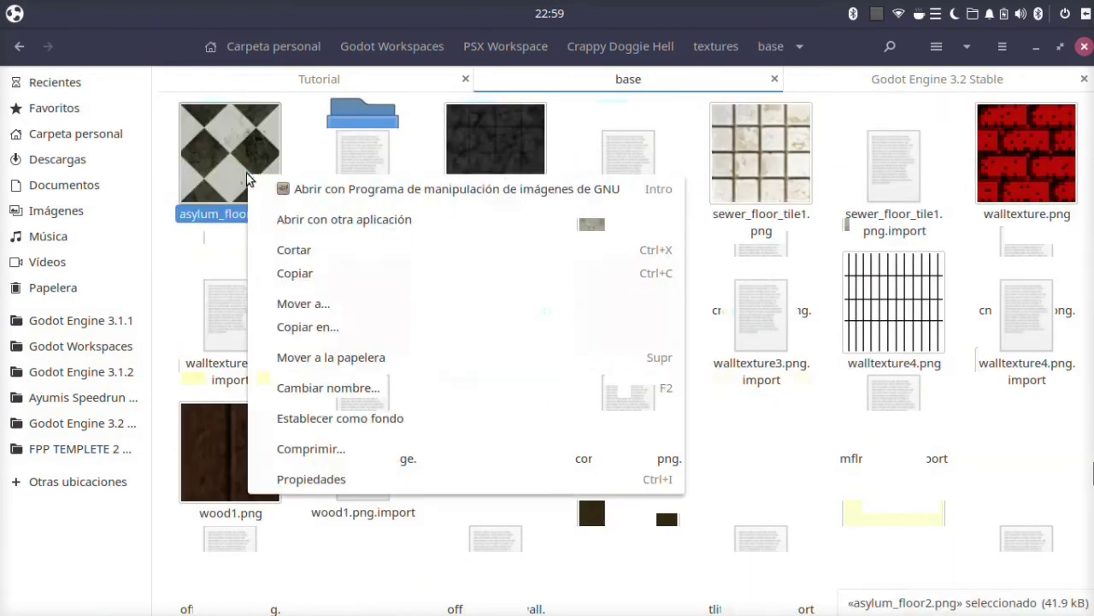
left_click(329, 274)
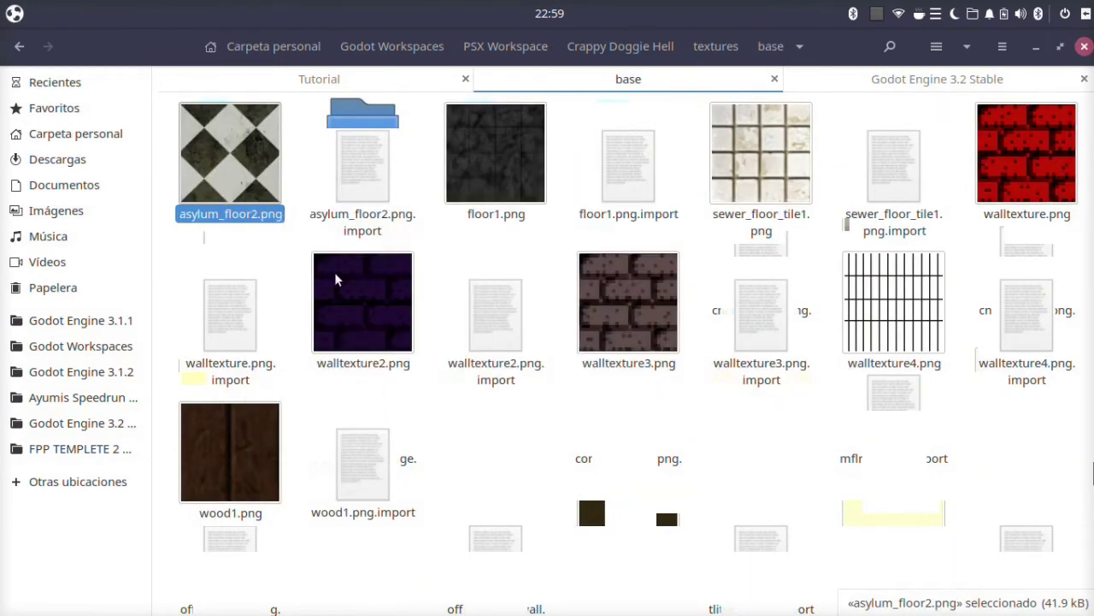
Paste asylum_floor2.png into PSX Shader Tutorial > Tutorial and open it with GIMP
left_click(513, 46)
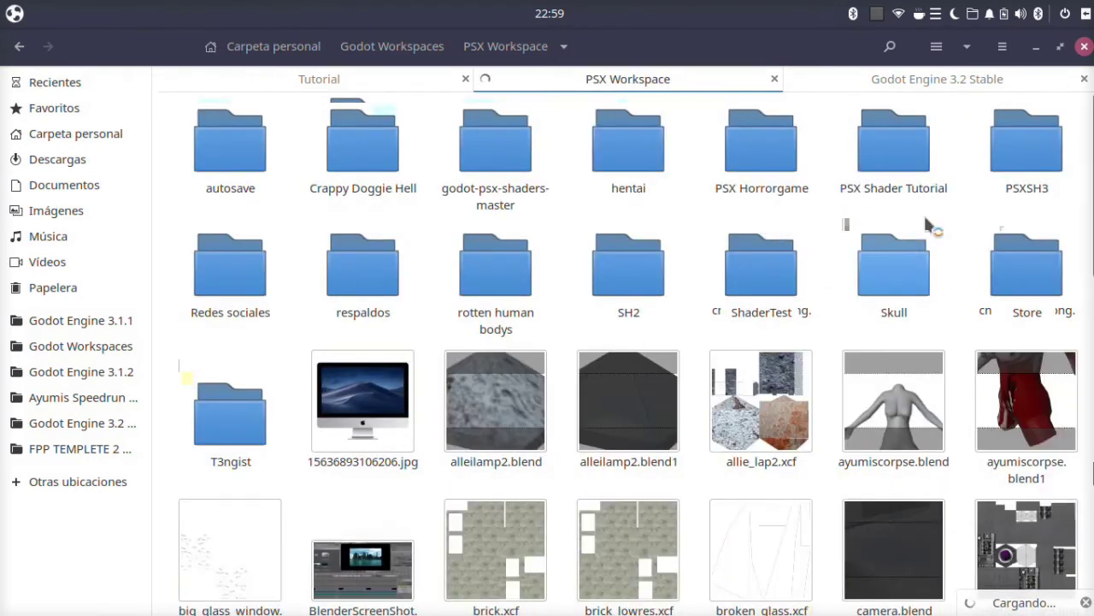
left_click(898, 161)
double_click(898, 161)
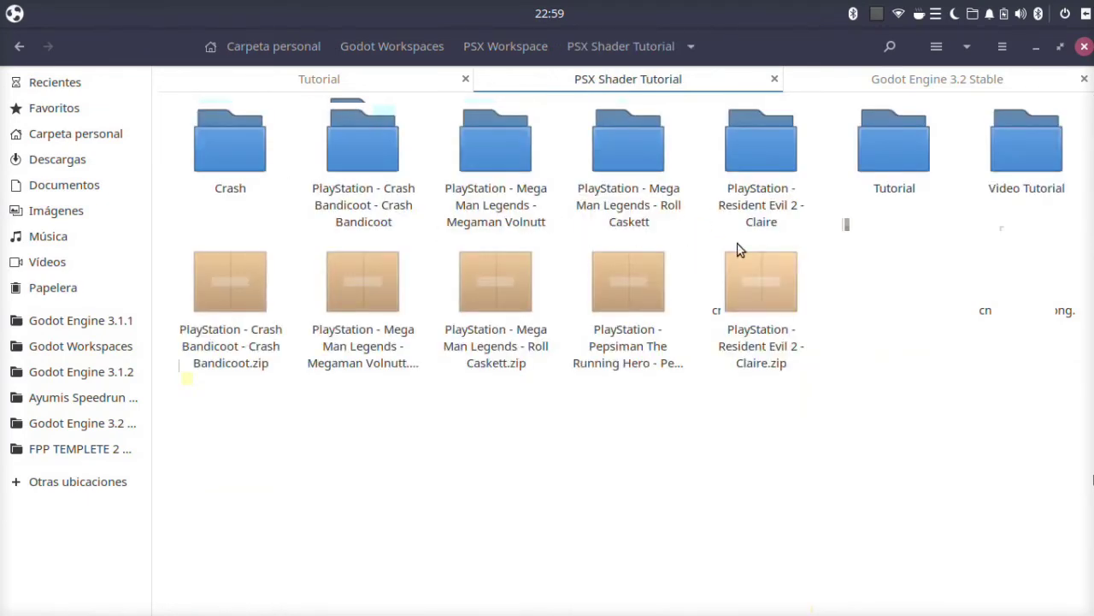
double_click(898, 161)
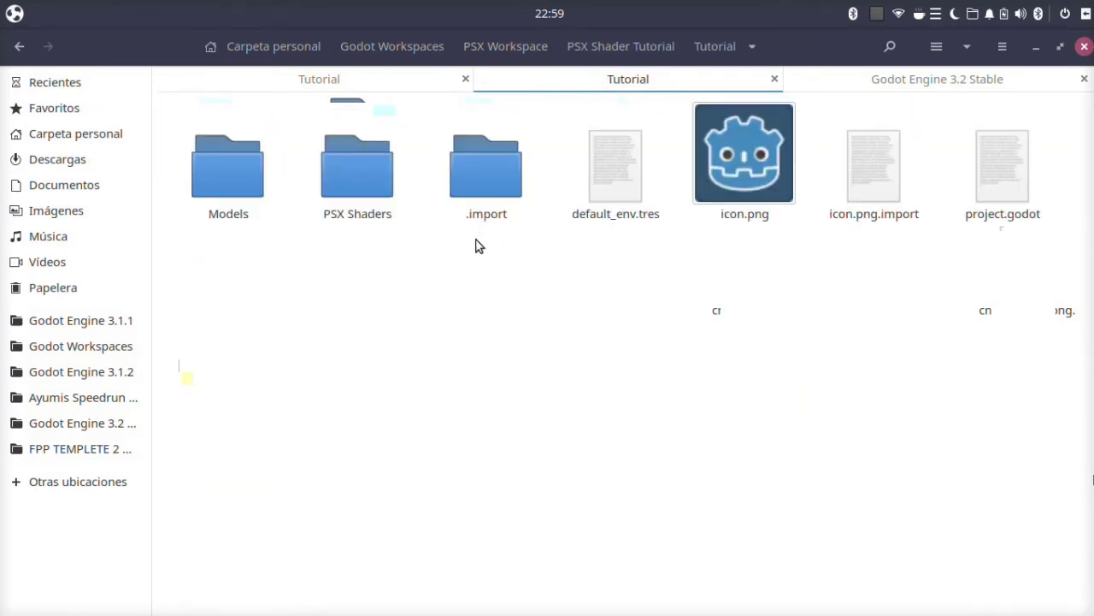
right_click(357, 274)
left_click(402, 340)
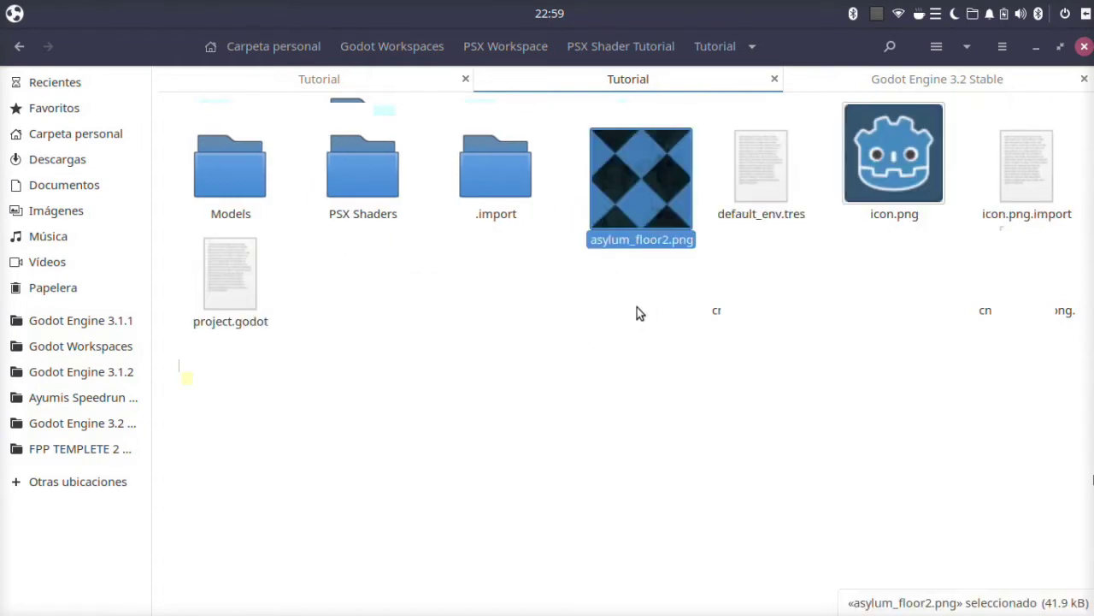
right_click(625, 166)
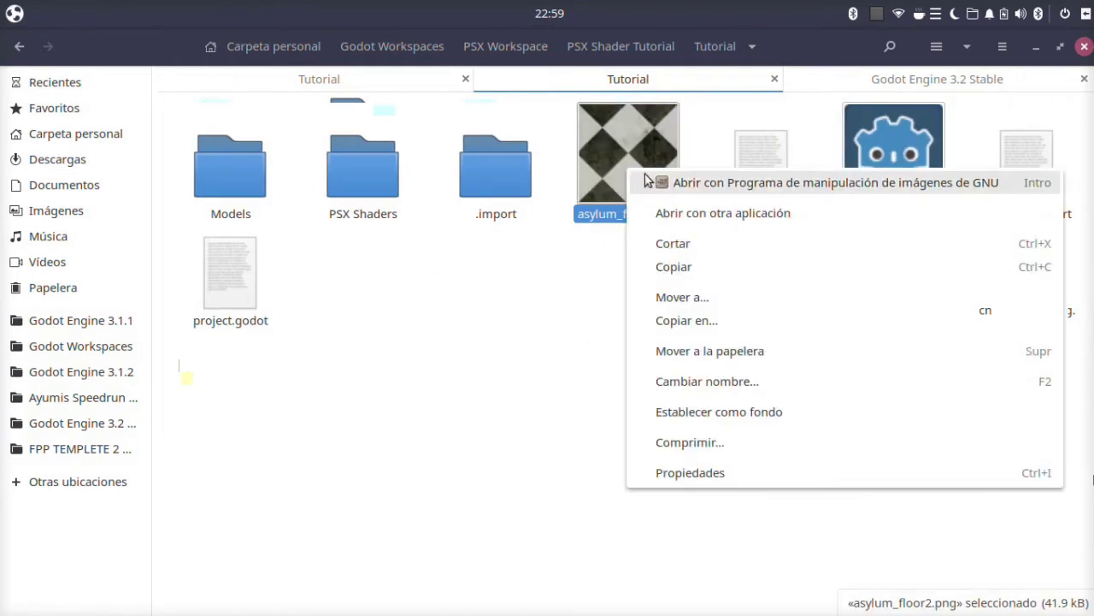
left_click(707, 188)
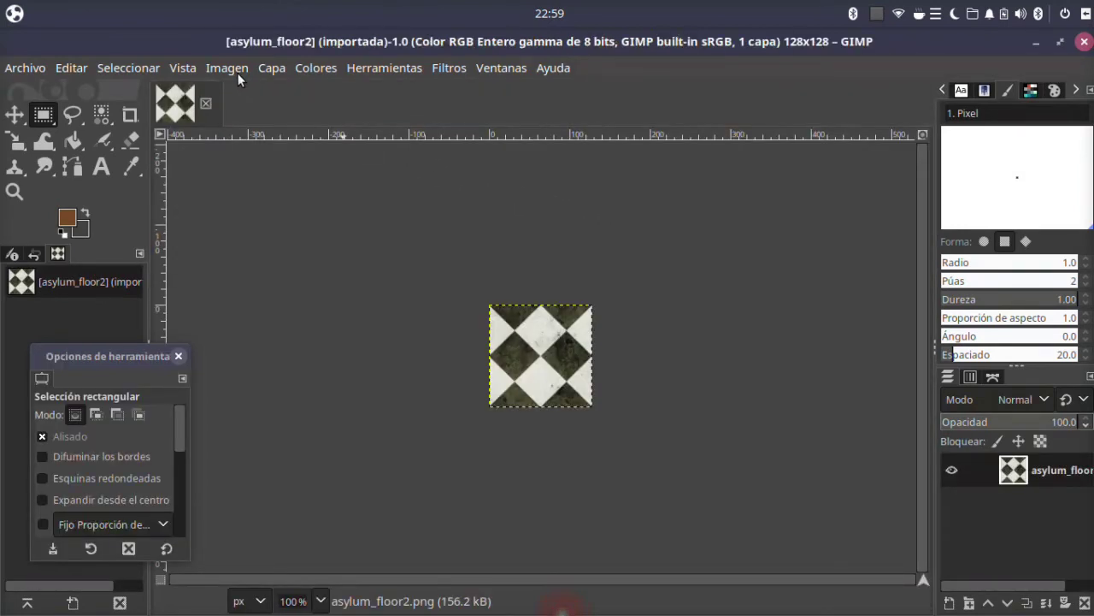
left_click(1085, 48)
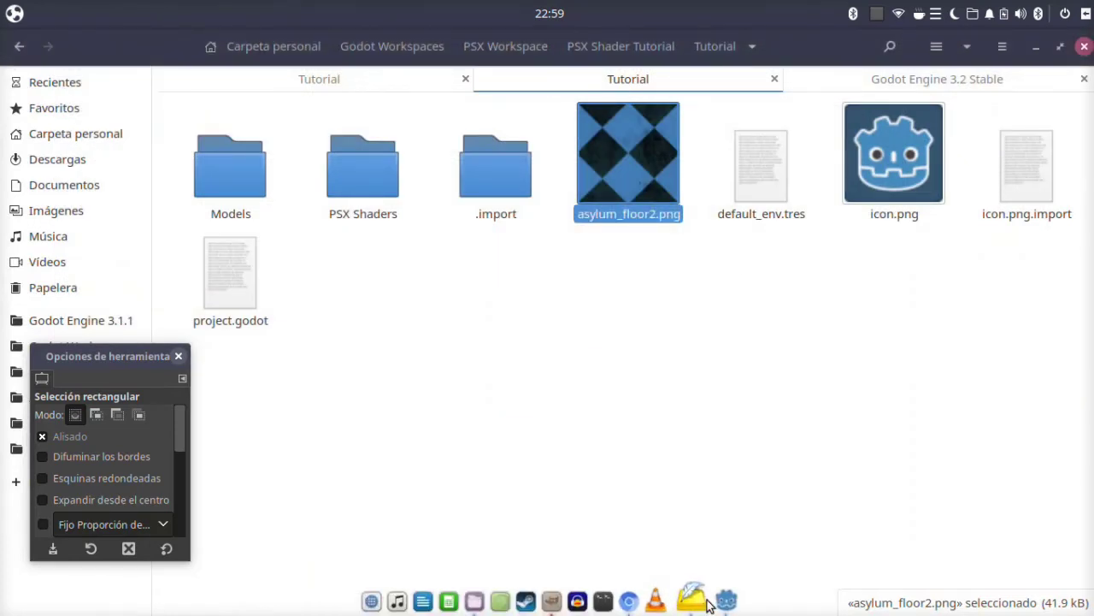
Load res://asylum_floor2.png as the psx.shader material's Albedo Tex
left_click(728, 602)
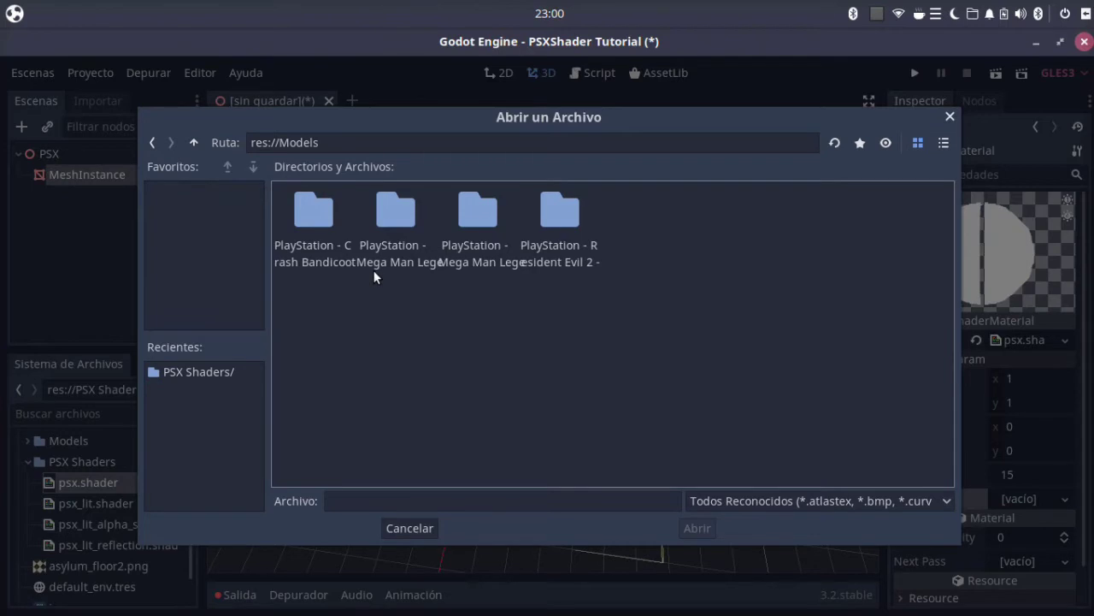
left_click(194, 142)
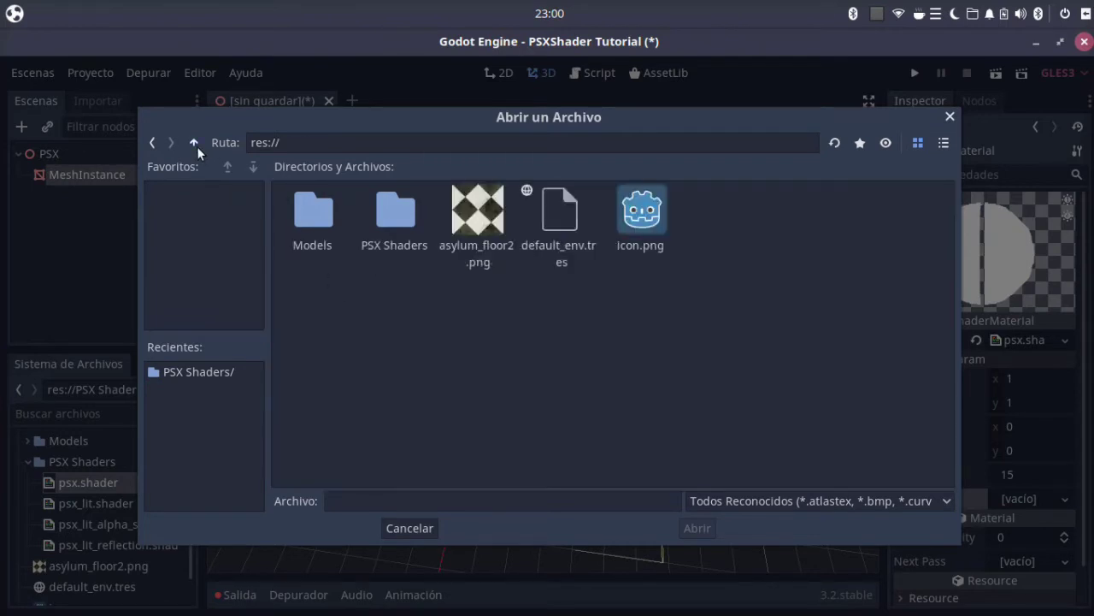
left_click(492, 231)
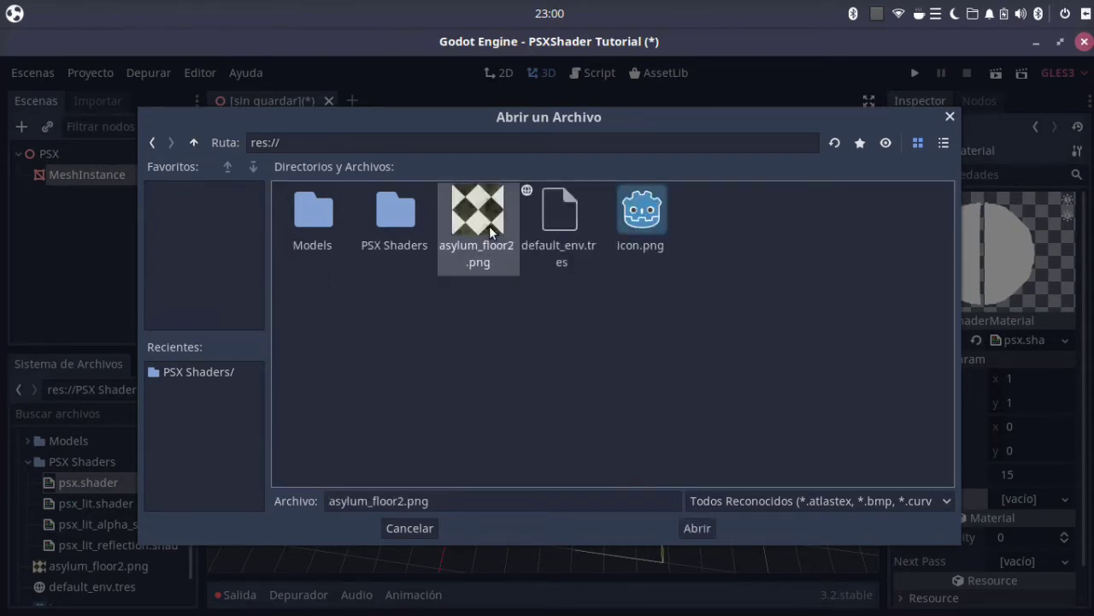
left_click(697, 529)
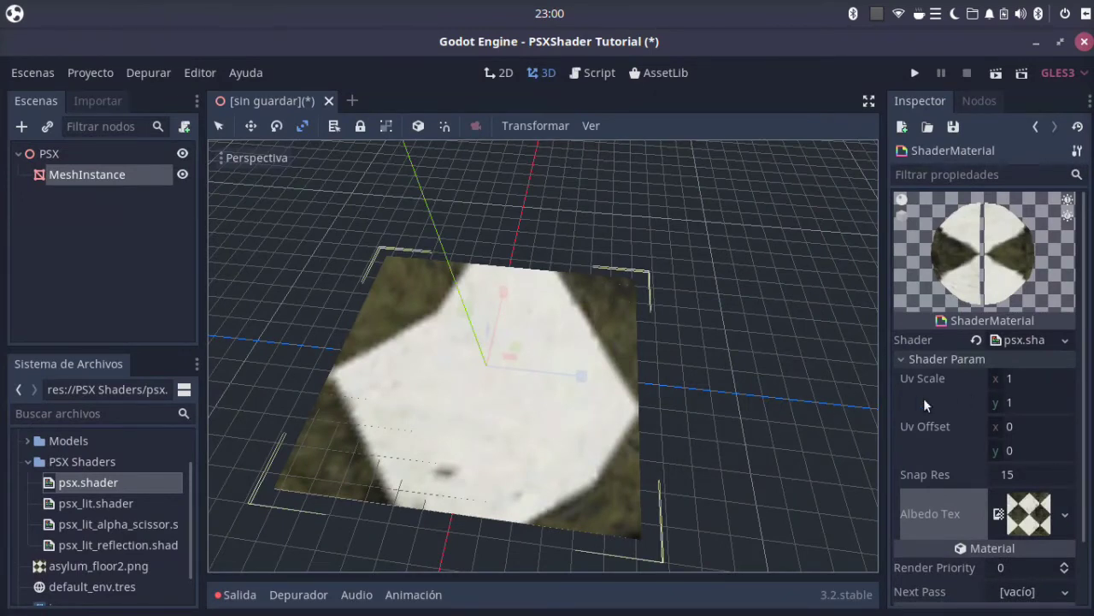
Set the shader's Uv Scale to 9.447 × 4.81 and orbit to inspect the tiled checker floor
mouse_move(1013, 379)
left_mouse_down()
mouse_move(1069, 379)
mouse_move(1061, 401)
mouse_move(1074, 401)
mouse_move(1005, 409)
left_mouse_up()
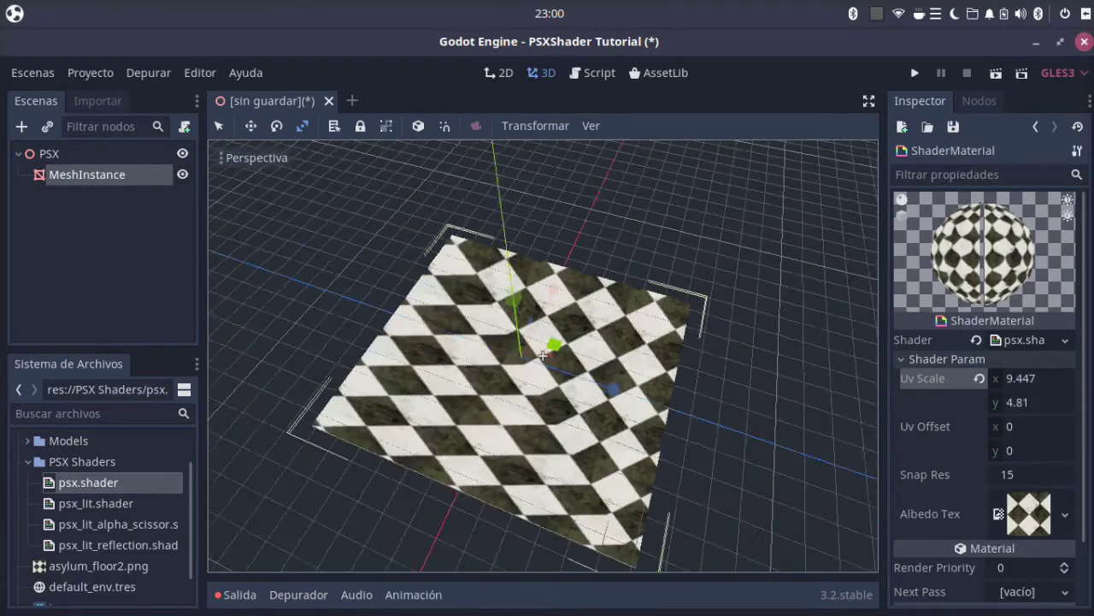
scroll(668, 399, "up", 5)
middle_click_drag(668, 398, 542, 356)
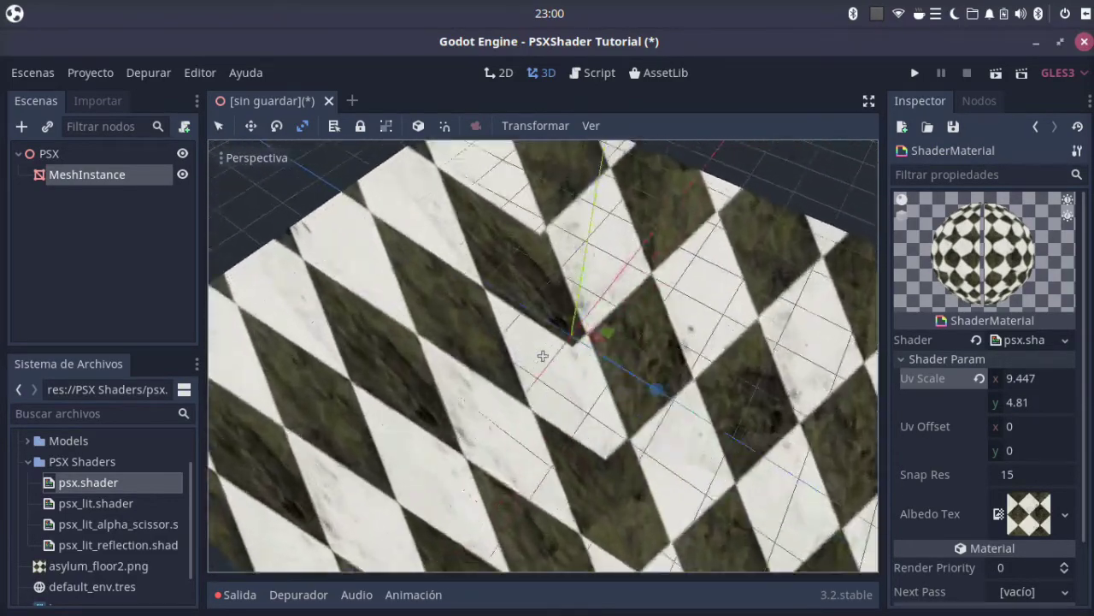
scroll(542, 355, "down", 5)
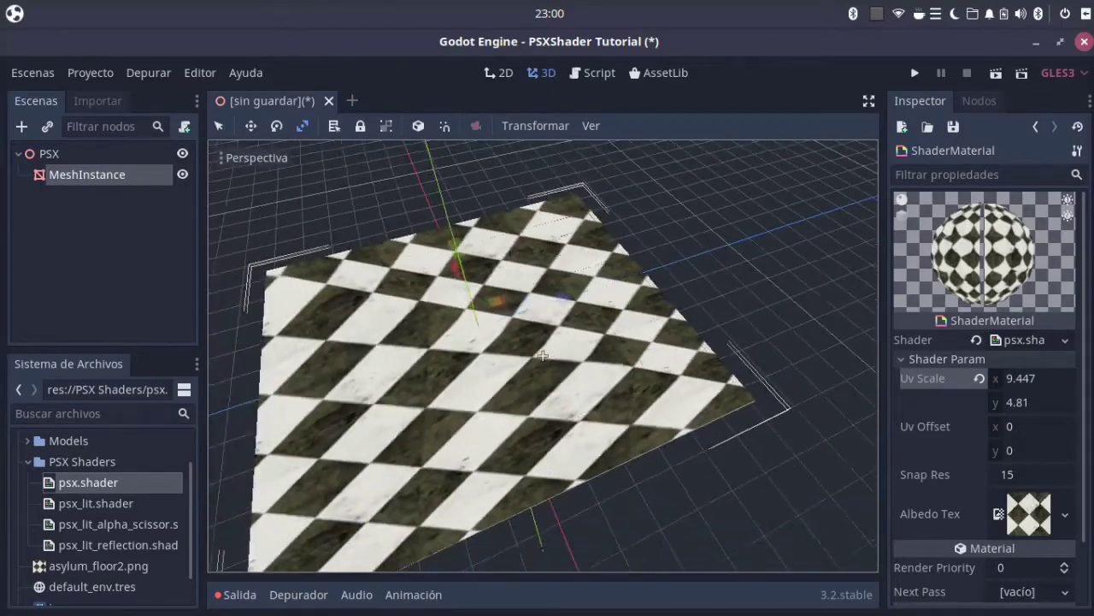
scroll(542, 356, "down", 3)
scroll(542, 356, "up", 5)
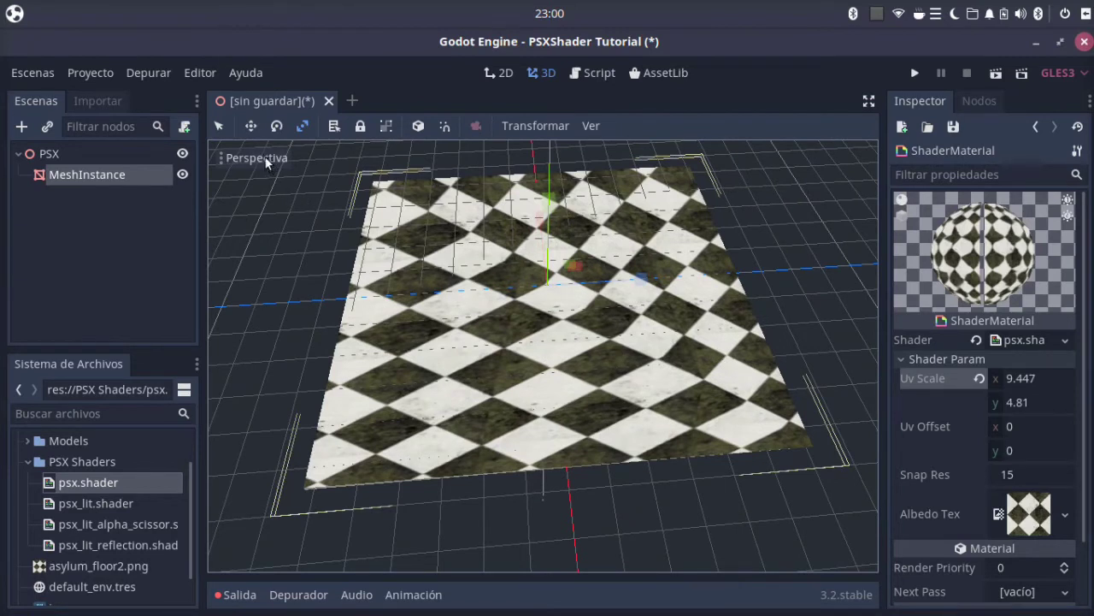
Preview the floor in wireframe, then return to normal textured shading while orbiting
left_click(264, 156)
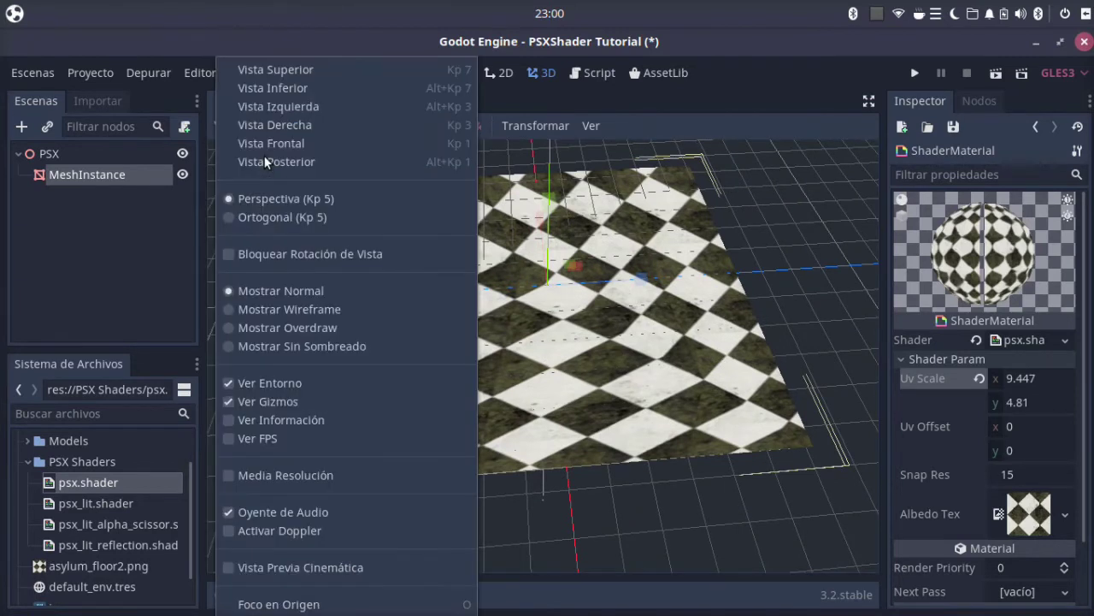
left_click(313, 308)
middle_click_drag(317, 307, 421, 248)
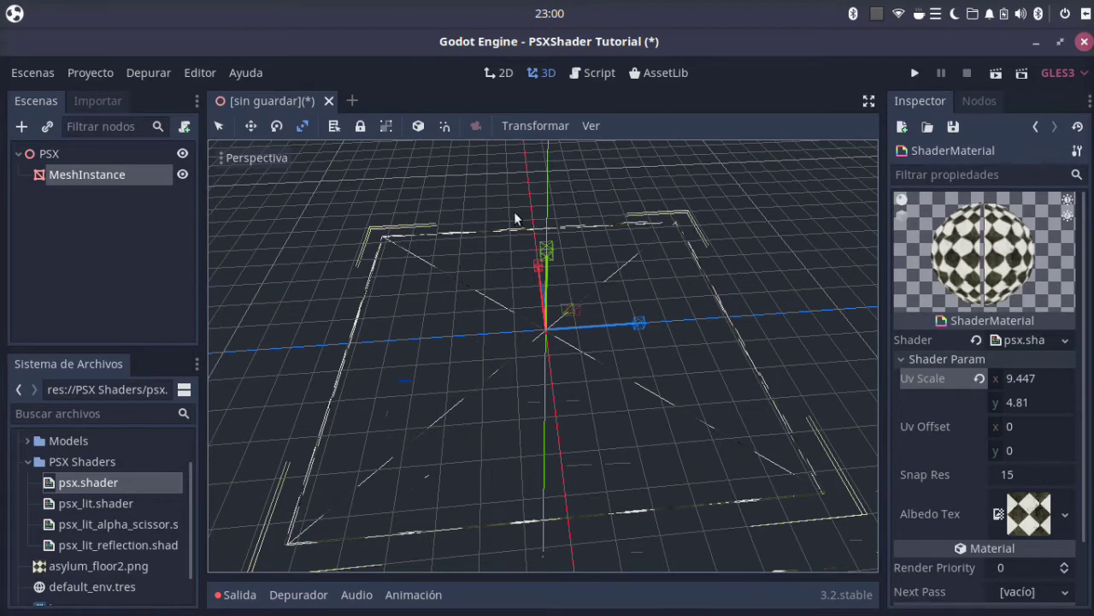
left_click(284, 157)
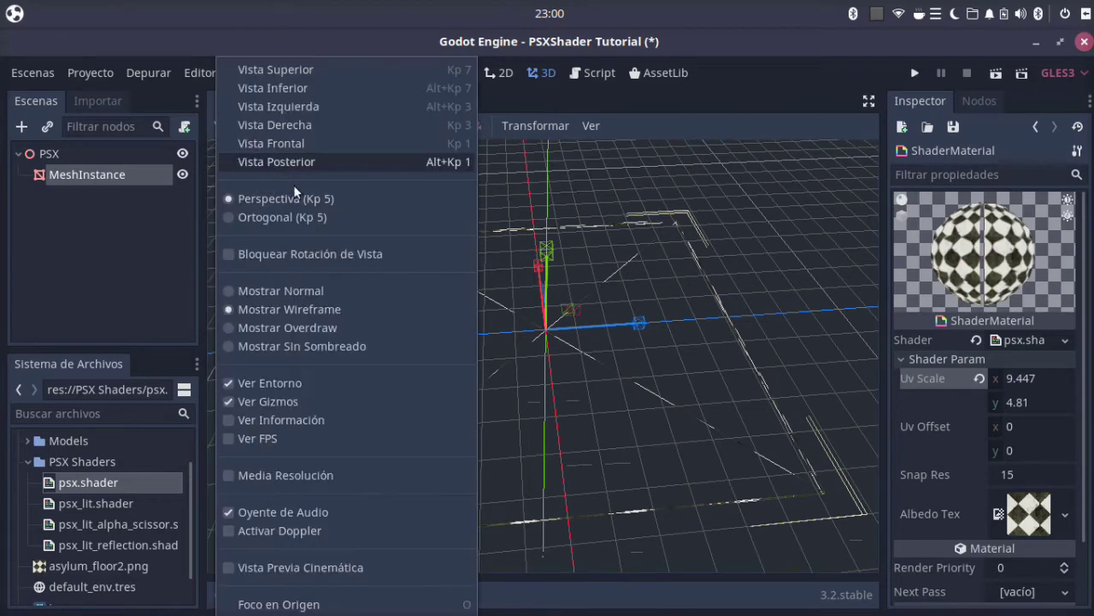
left_click(315, 291)
mouse_move(315, 291)
middle_mouse_down()
mouse_move(542, 355)
mouse_move(396, 270)
middle_mouse_up()
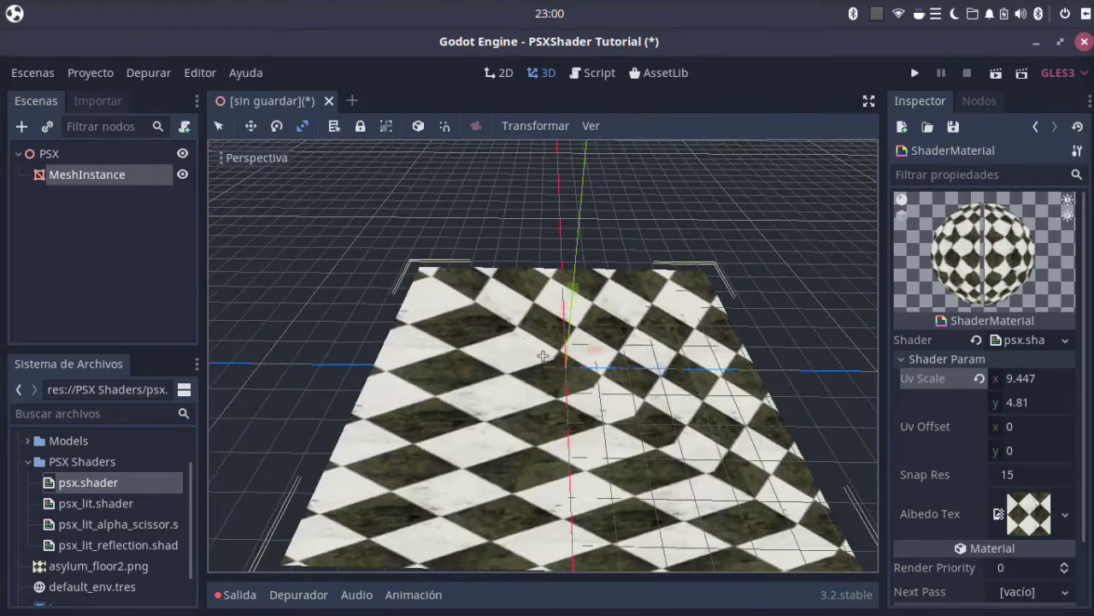
Switch the viewport back to wireframe and orbit to look down on the floor mesh
left_click(253, 159)
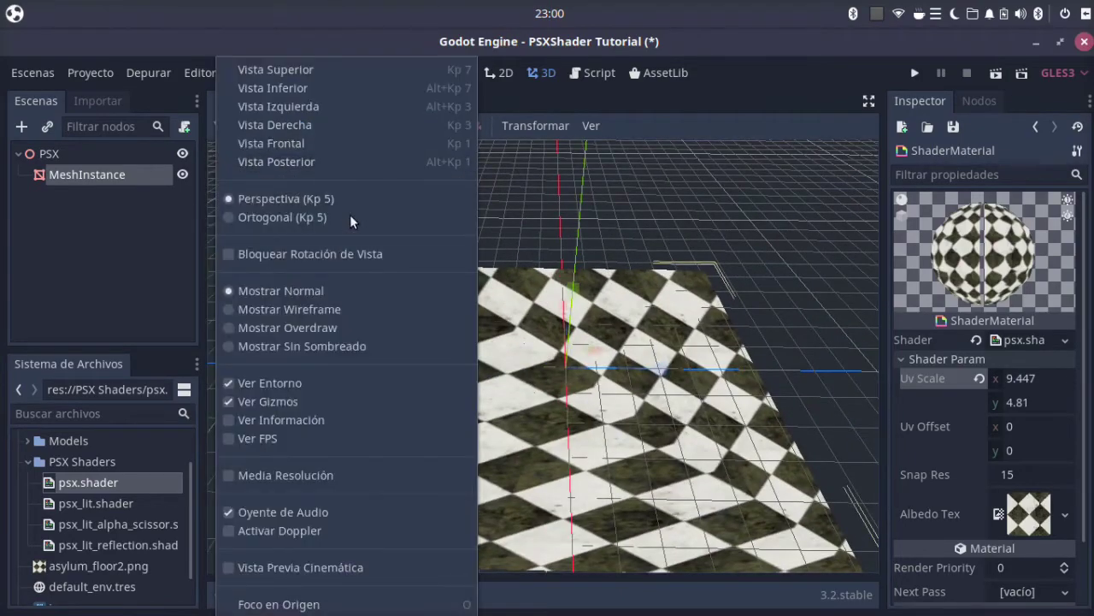
left_click(715, 259)
left_click(275, 157)
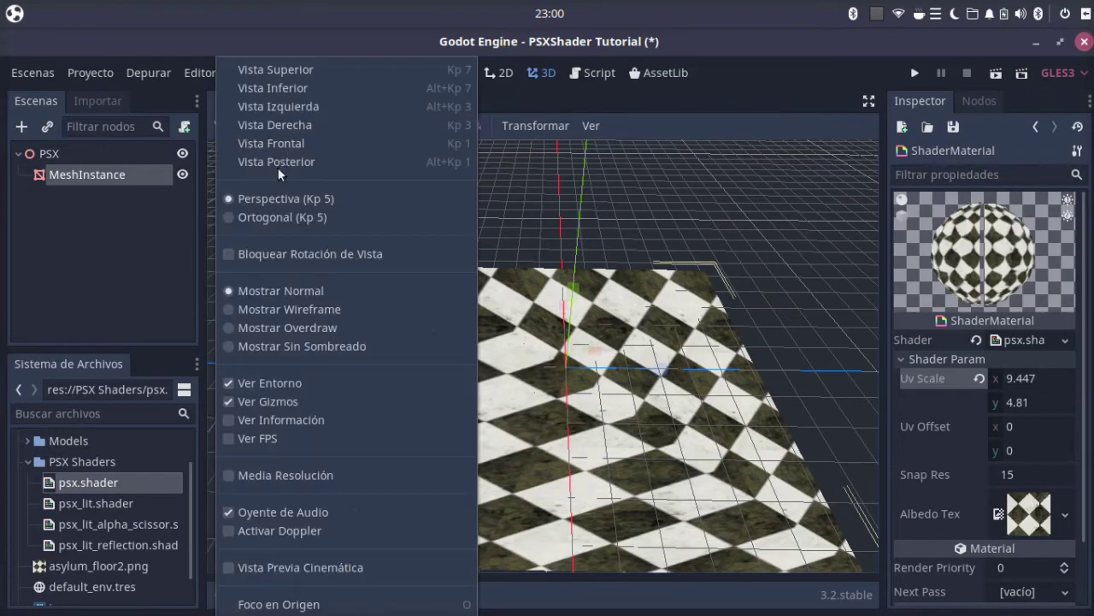
left_click(297, 308)
middle_click_drag(492, 325, 542, 355)
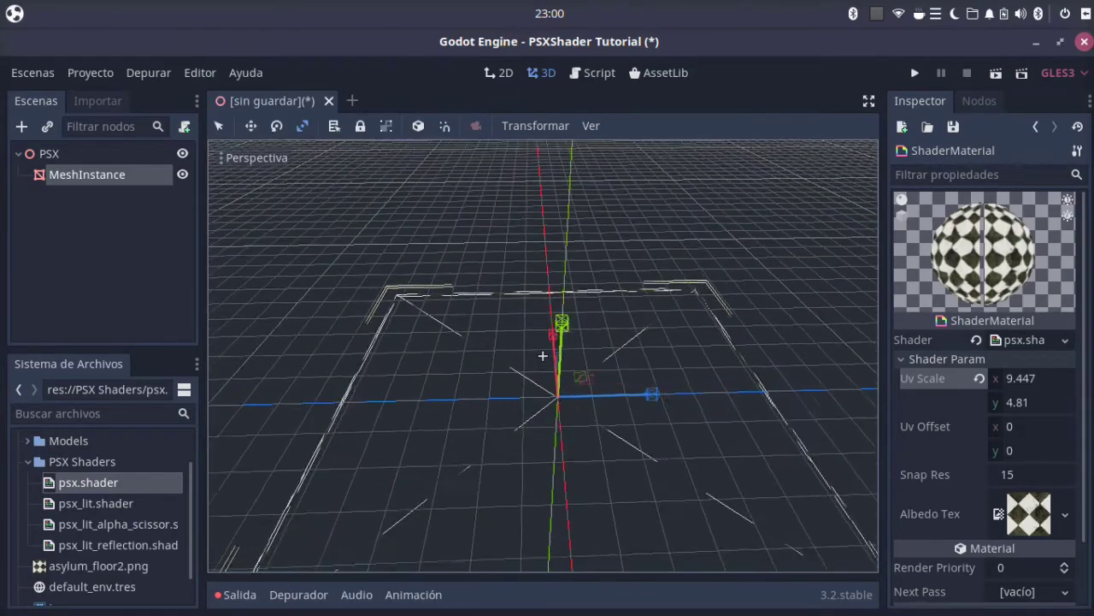
middle_click_drag(542, 356, 603, 229)
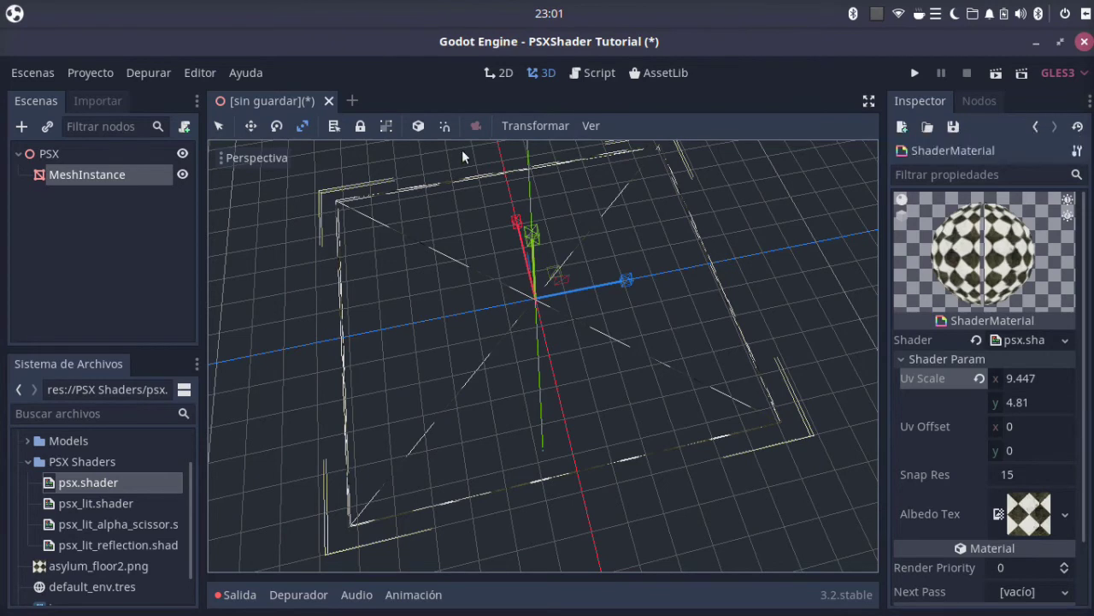
left_click(1034, 125)
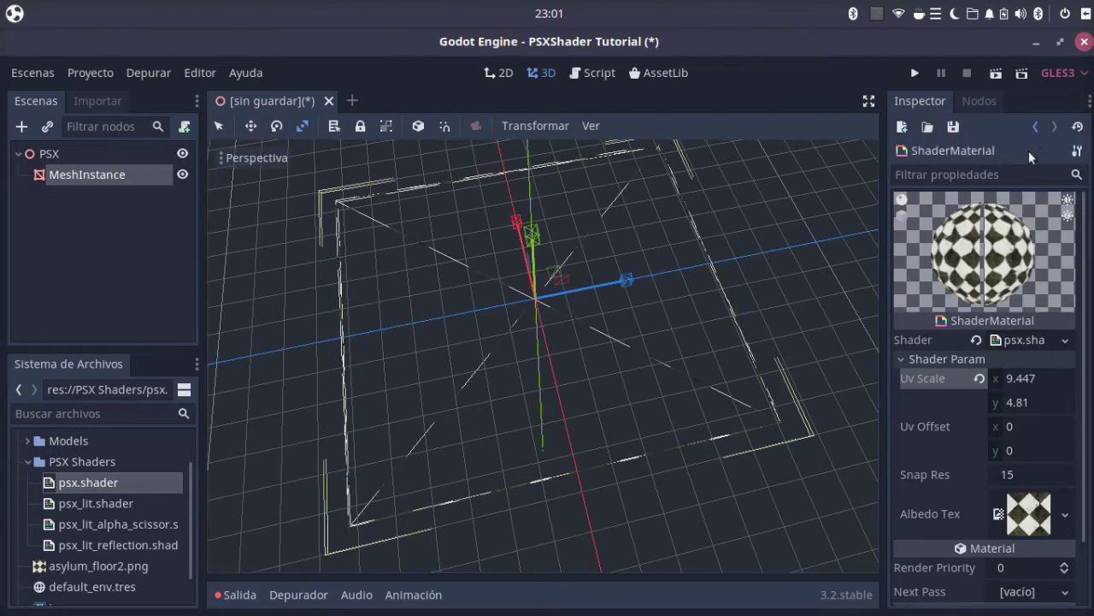
Edit the floor's CubeMesh and set Subdivide Width and Subdivide Depth to 4, leaving Height at 0
left_click(1067, 237)
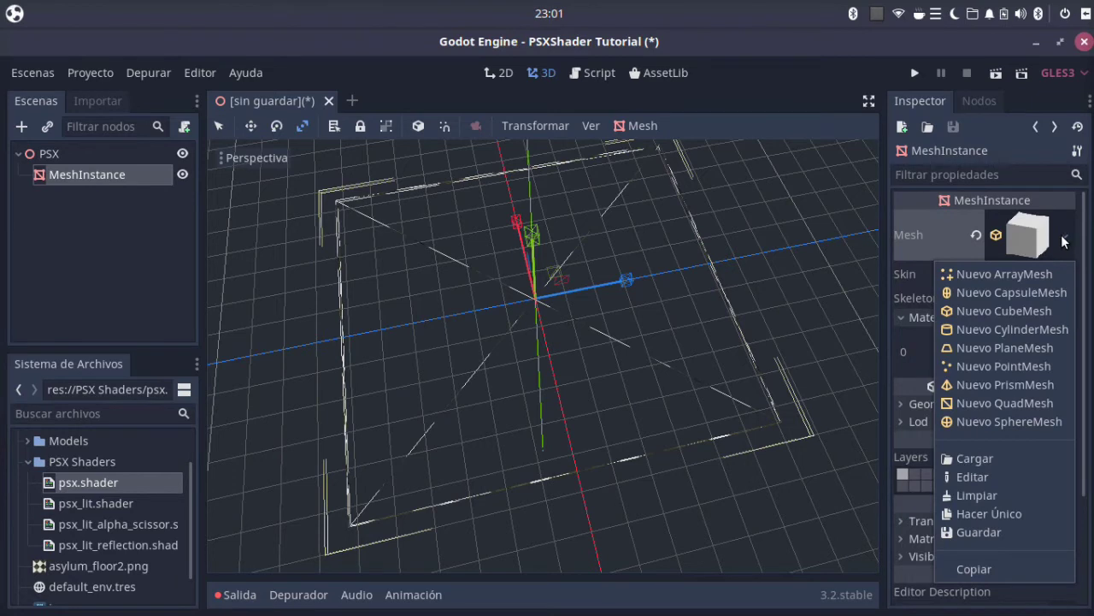
left_click(991, 481)
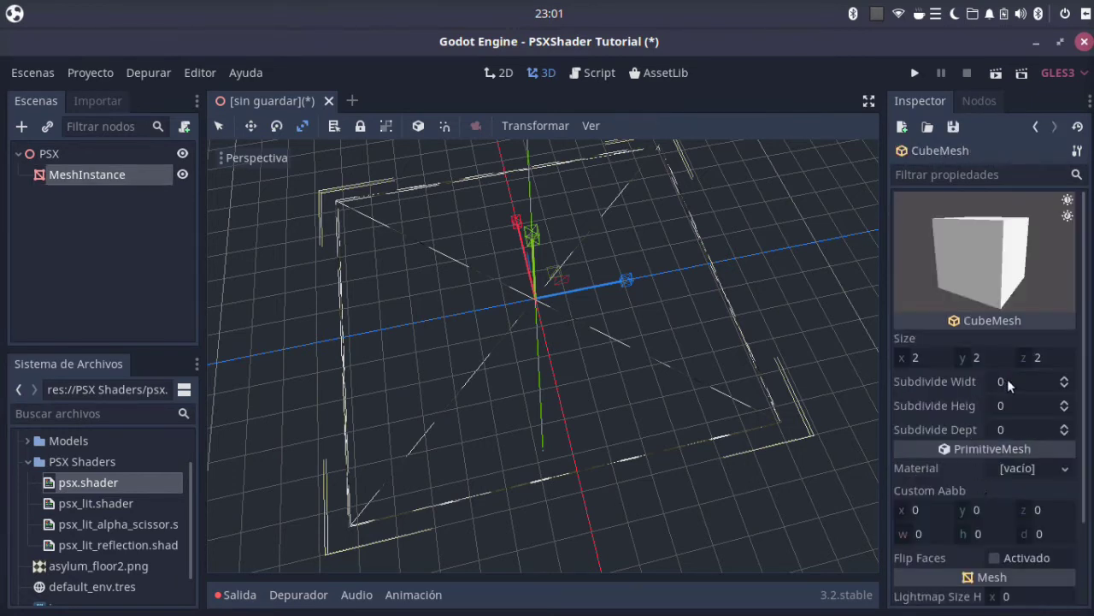
left_click(1064, 378)
left_click(1065, 378)
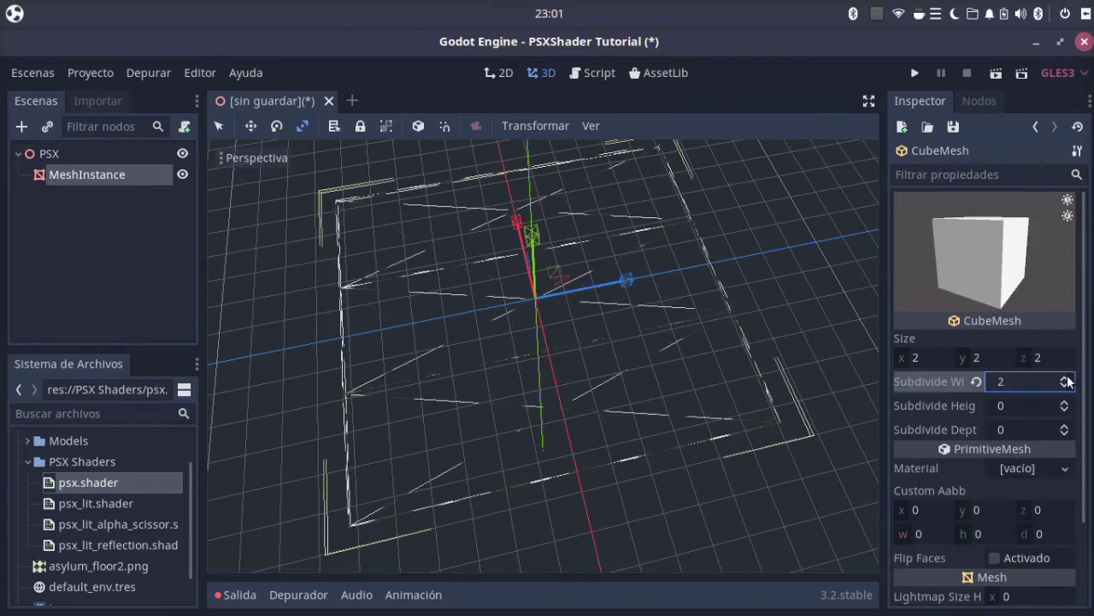
left_click(1065, 378)
left_click(1064, 378)
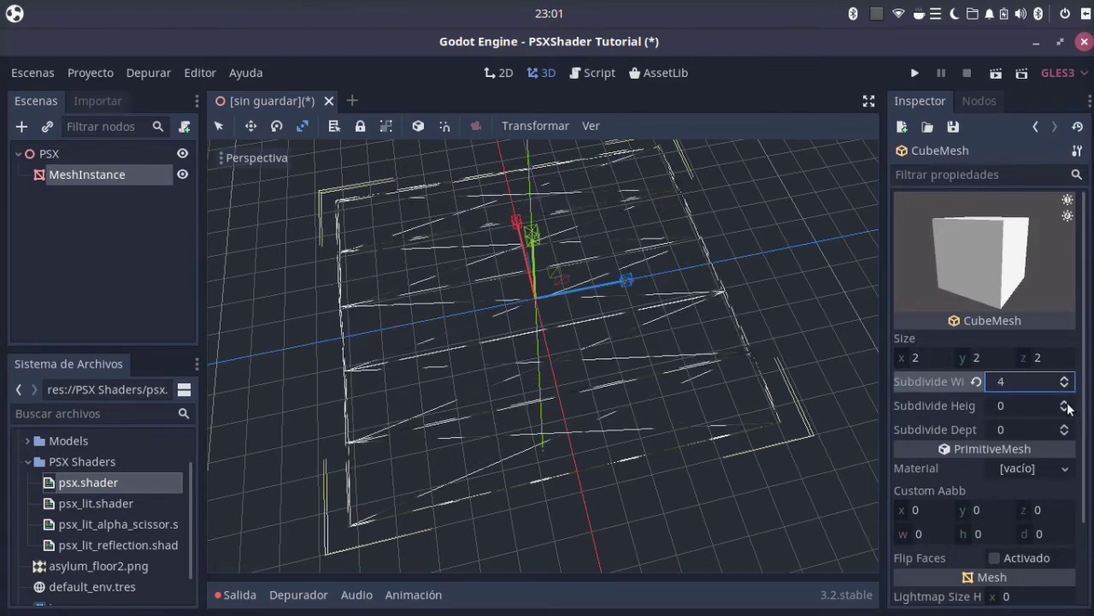
left_click(1067, 404)
left_click(1065, 410)
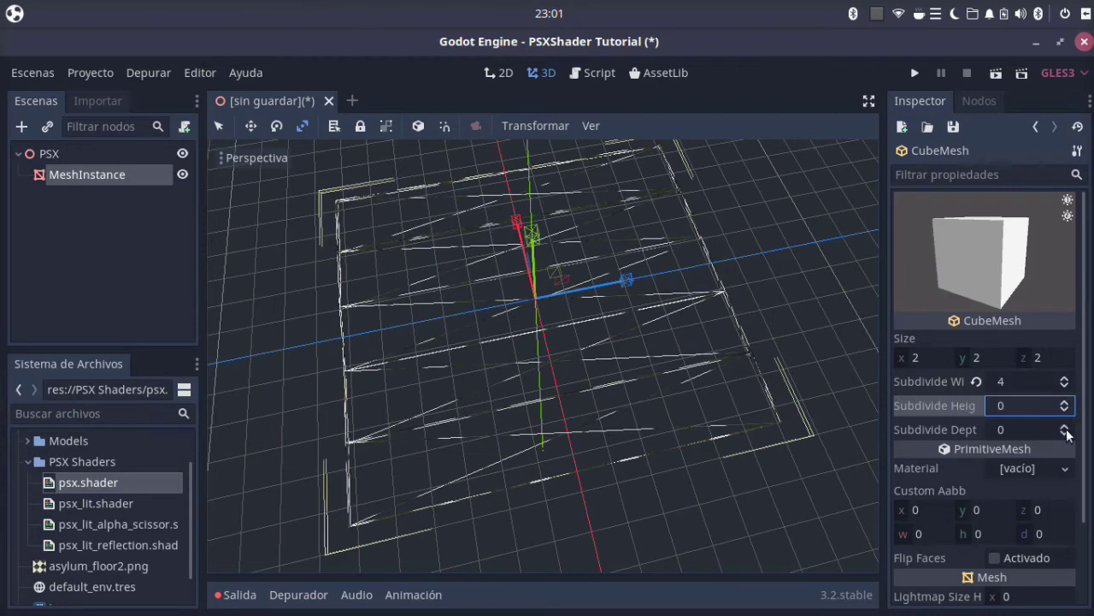
left_click(1066, 425)
left_click(1066, 425)
left_click(1065, 425)
left_click(1065, 424)
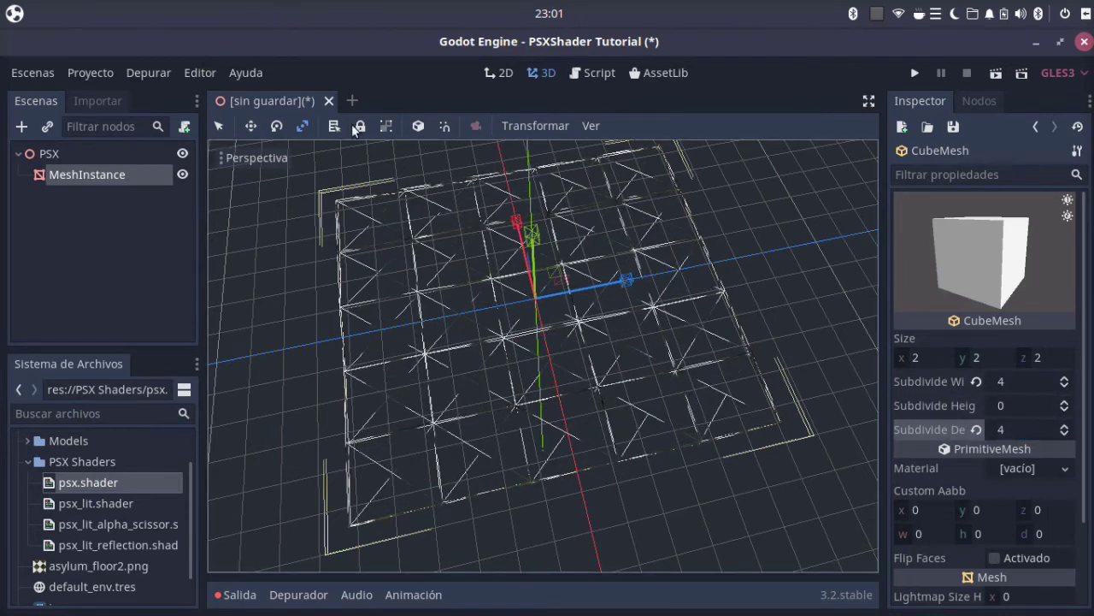
left_click(251, 159)
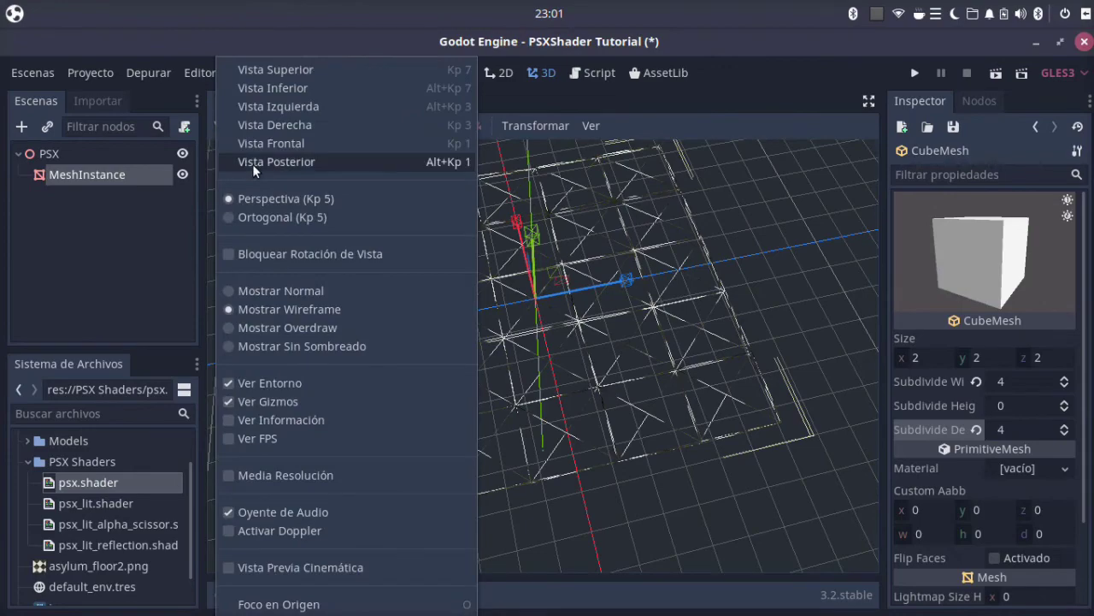
left_click(291, 289)
scroll(542, 356, "up", 8)
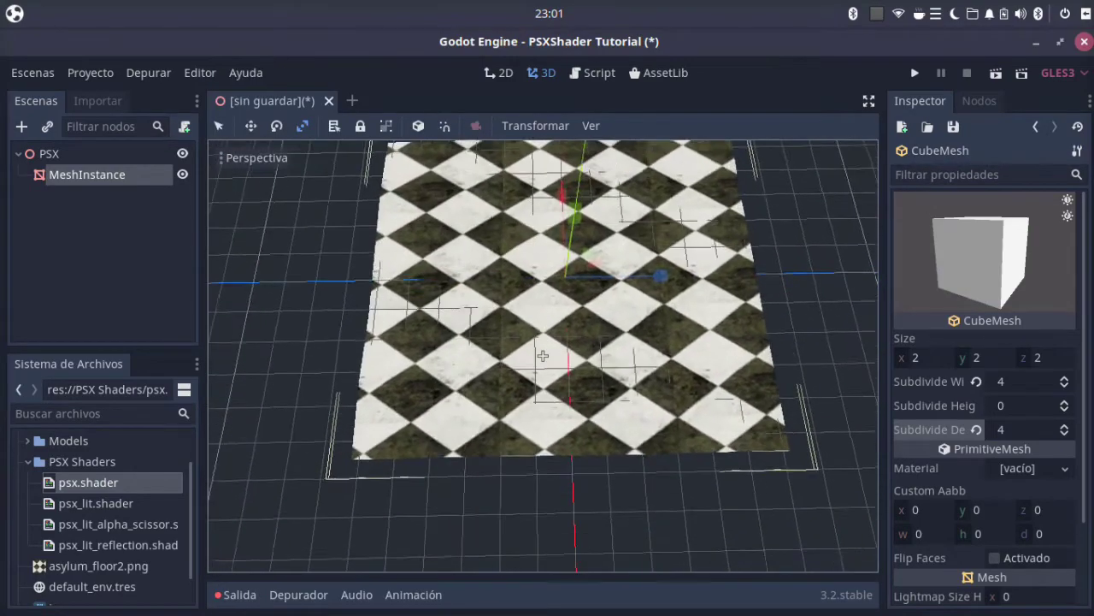
scroll(543, 356, "down", 2)
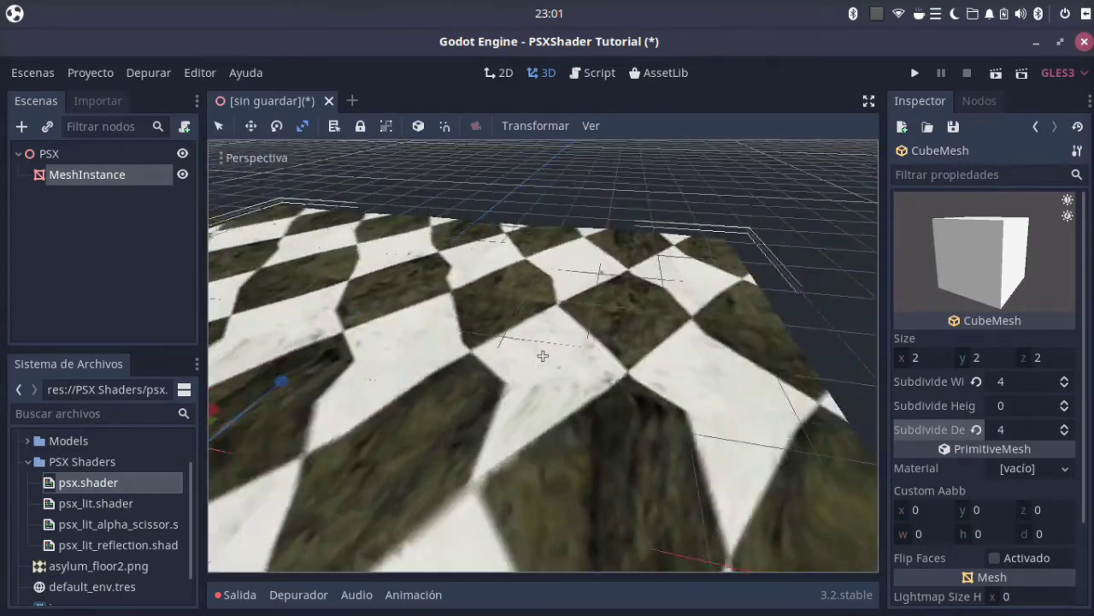
scroll(542, 355, "down", 3)
scroll(542, 355, "down", 2)
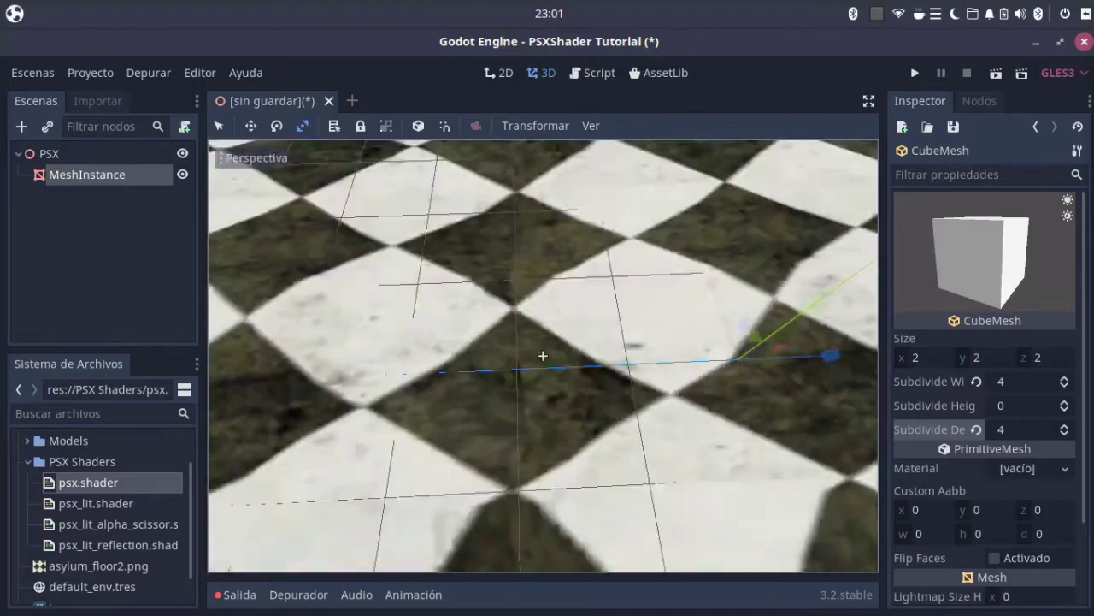
middle_click_drag(542, 356, 554, 342)
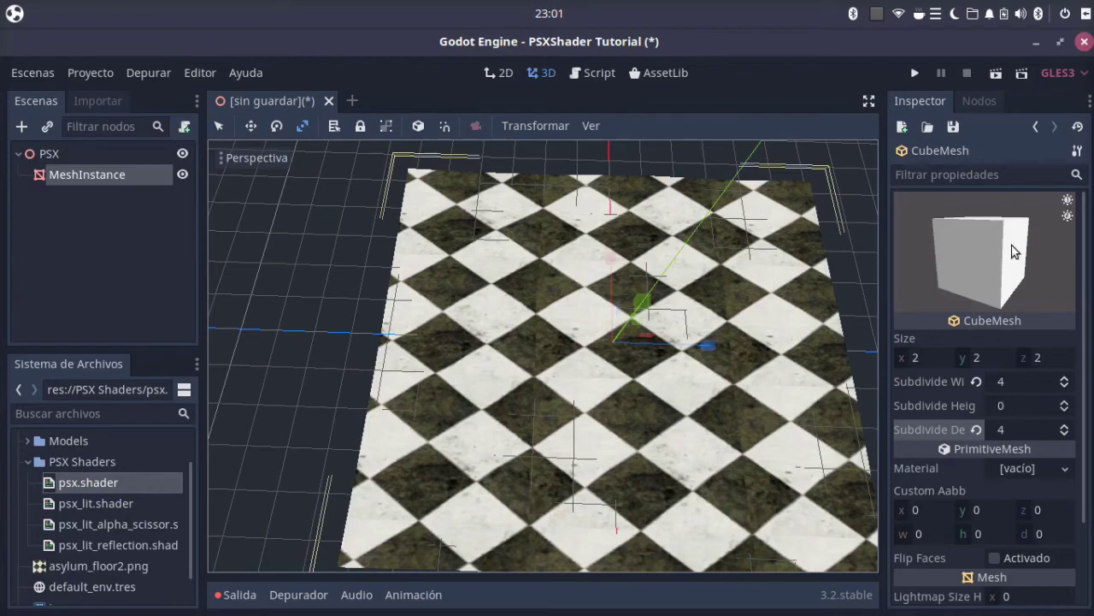
scroll(946, 368, "down", 3)
scroll(751, 396, "down", 3)
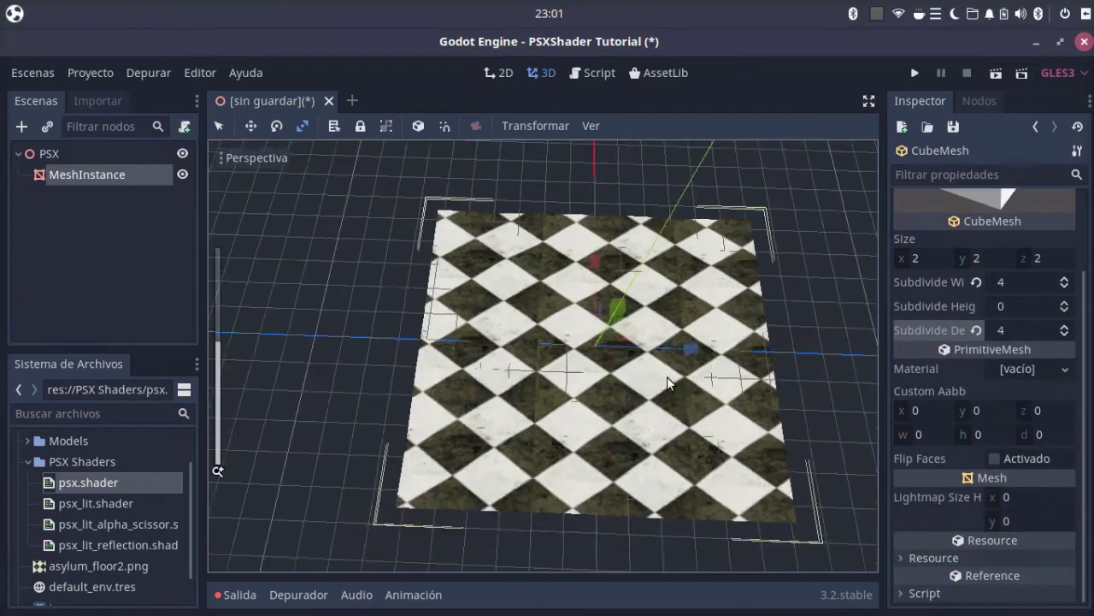
middle_click_drag(667, 377, 542, 355)
scroll(542, 356, "up", 5)
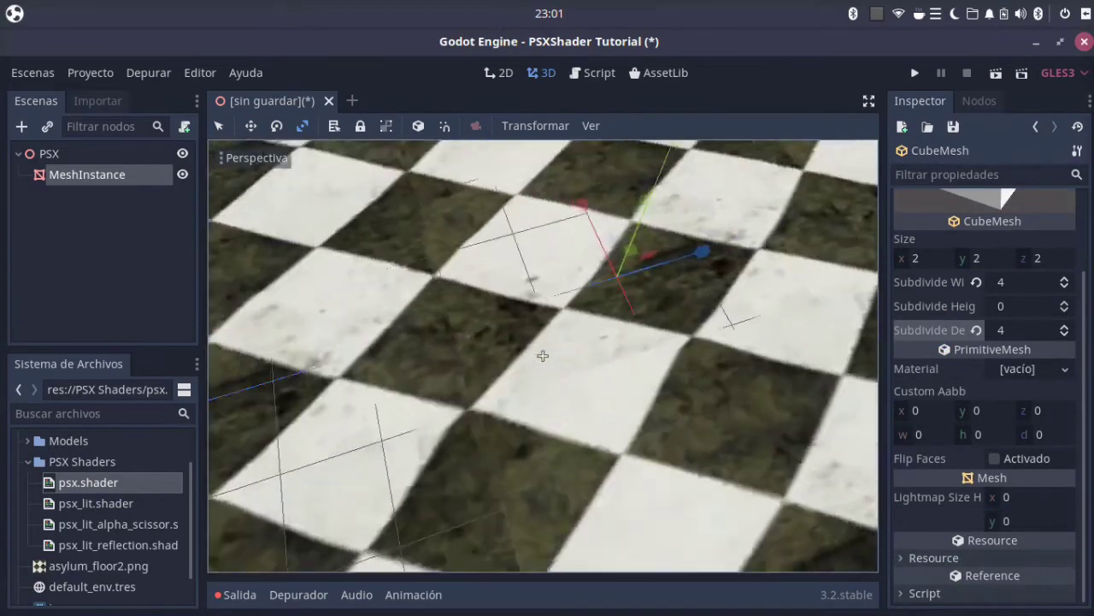
scroll(542, 356, "down", 3)
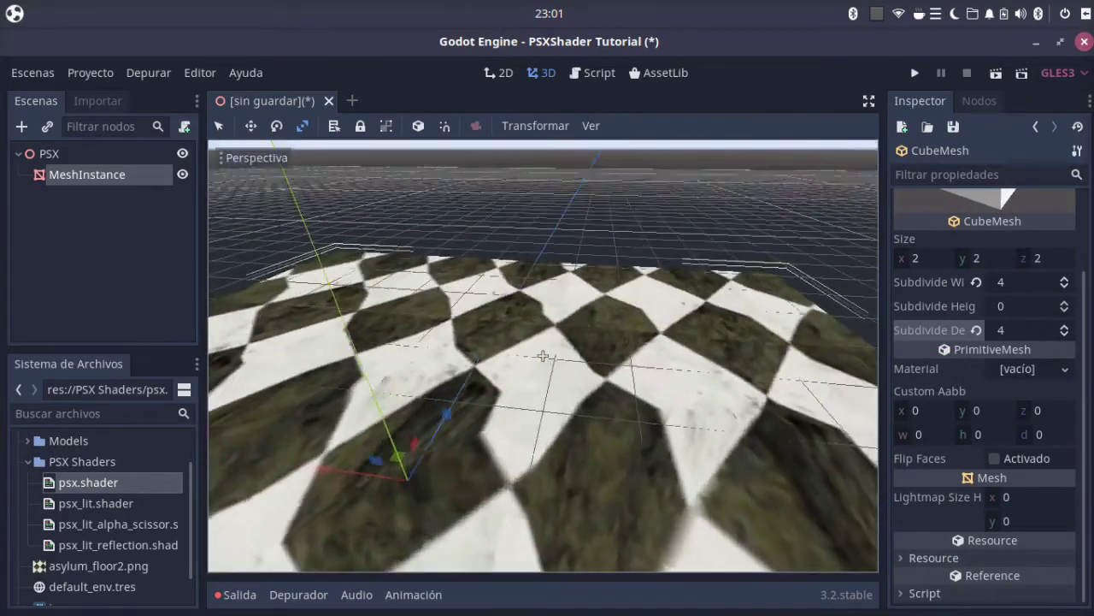
scroll(542, 356, "down", 2)
scroll(542, 356, "down", 1)
scroll(542, 355, "up", 4)
middle_click_drag(542, 356, 626, 336)
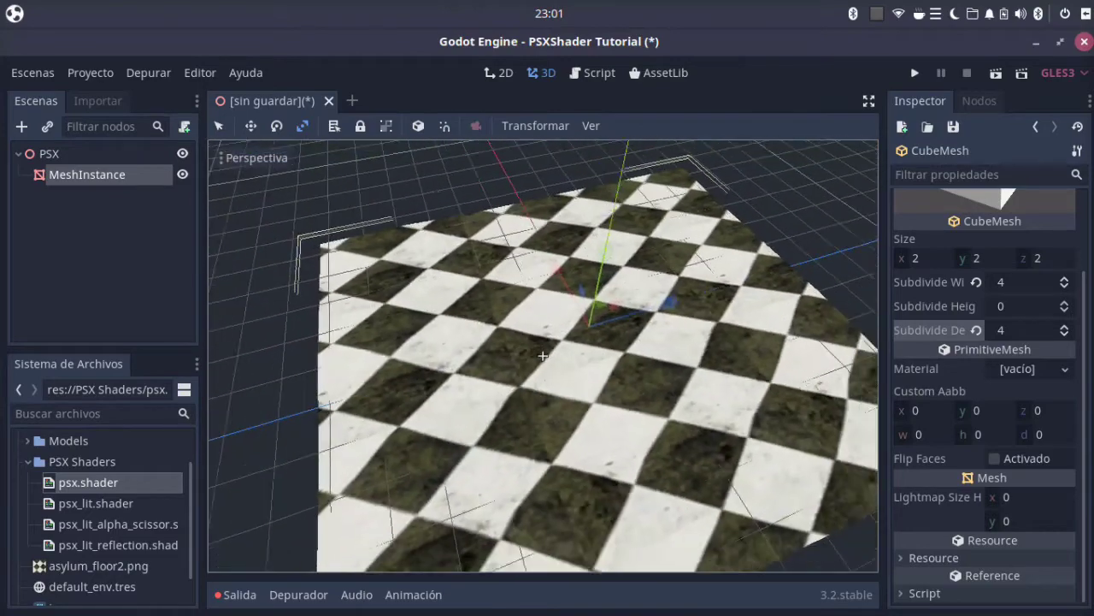
scroll(626, 336, "down", 2)
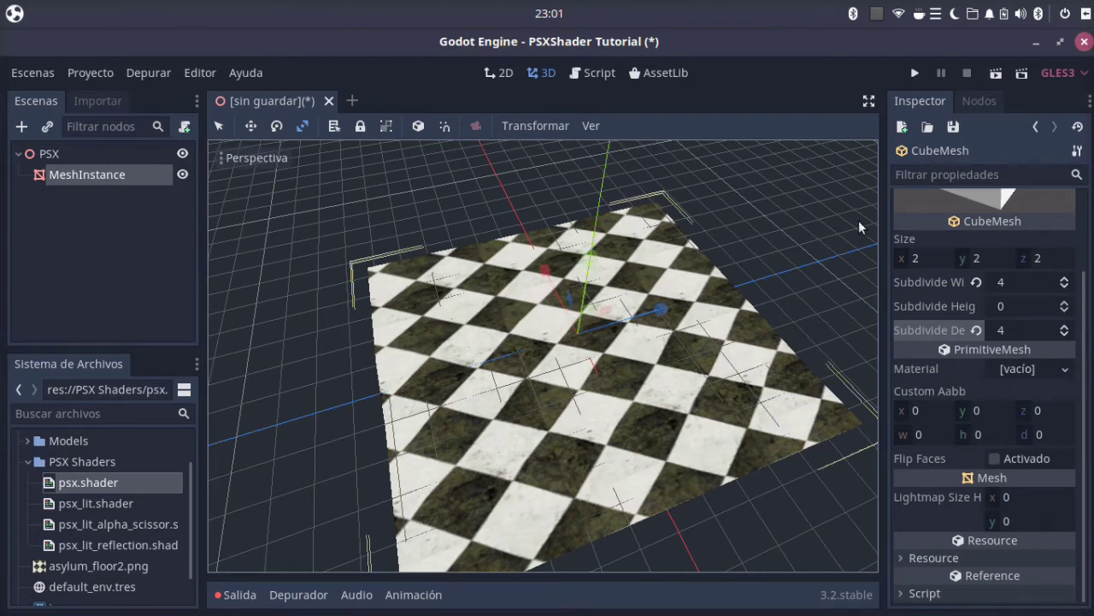
scroll(983, 325, "up", 2)
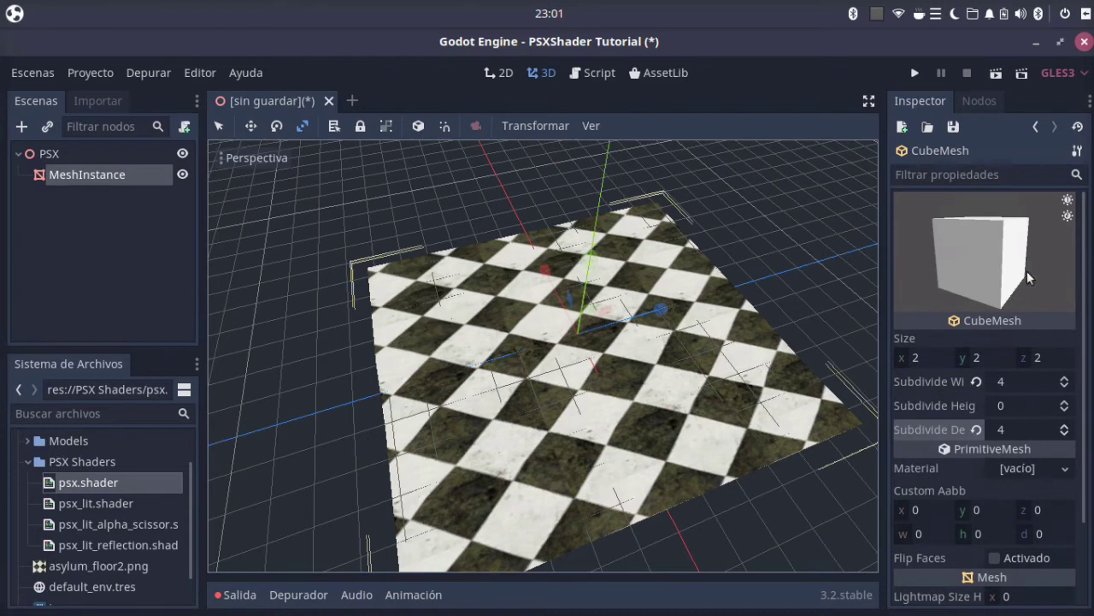
Edit the floor's shader material, set Uv Scale y to 5.993, and orbit to check the tiling
left_click(1036, 127)
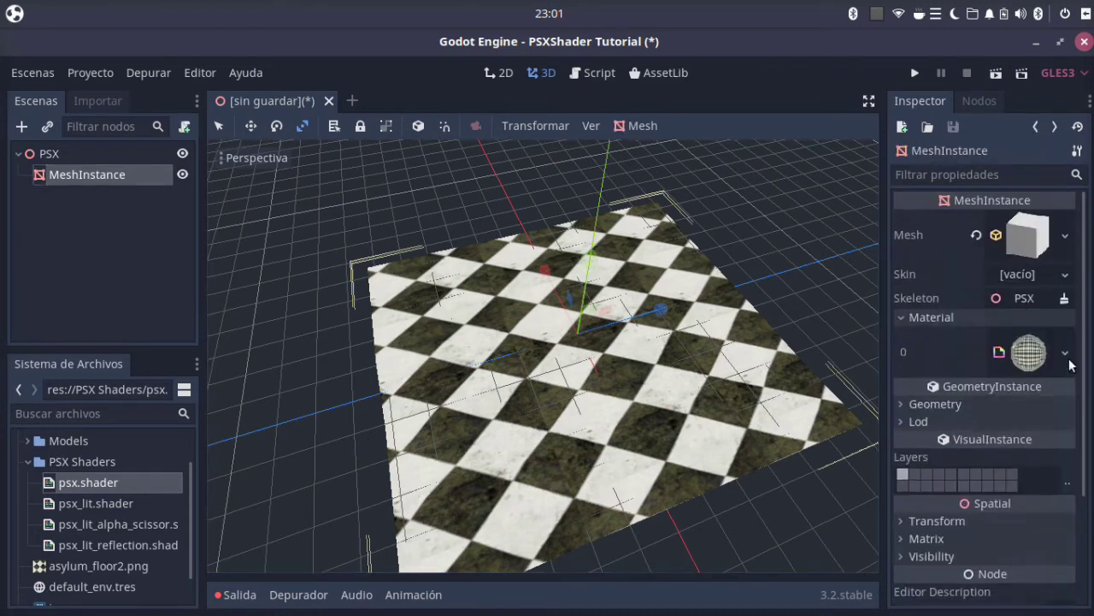
left_click(1064, 353)
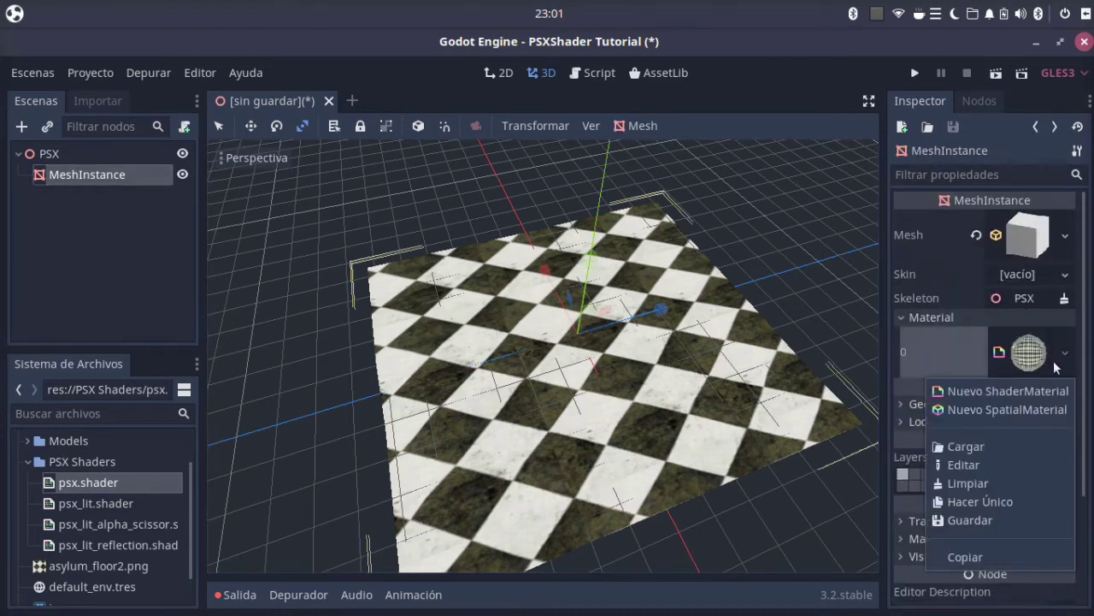
left_click(1017, 466)
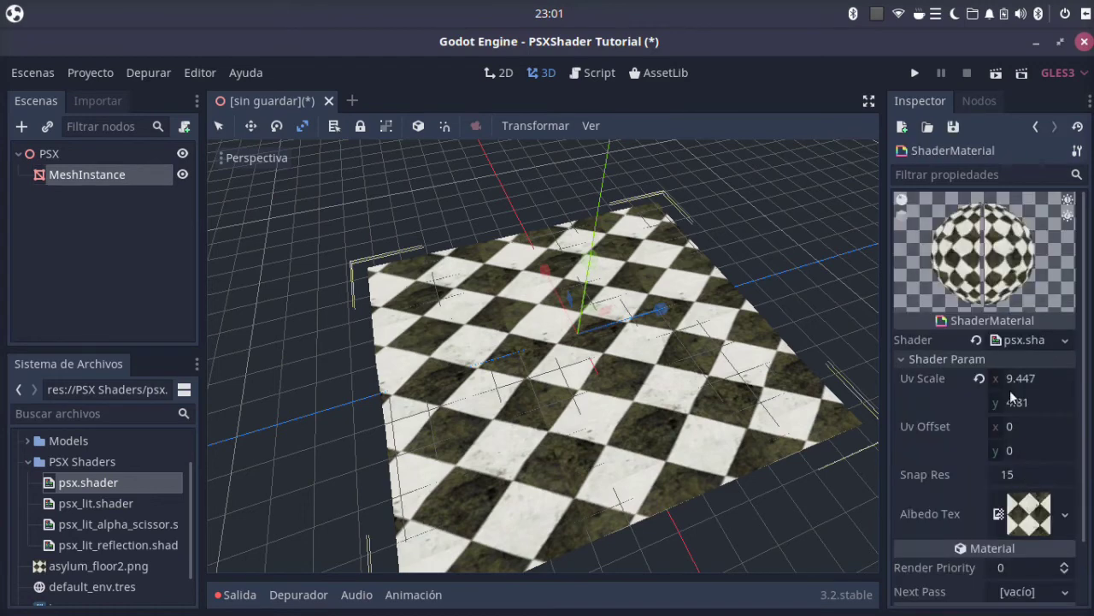
left_click_drag(1024, 404, 1052, 402)
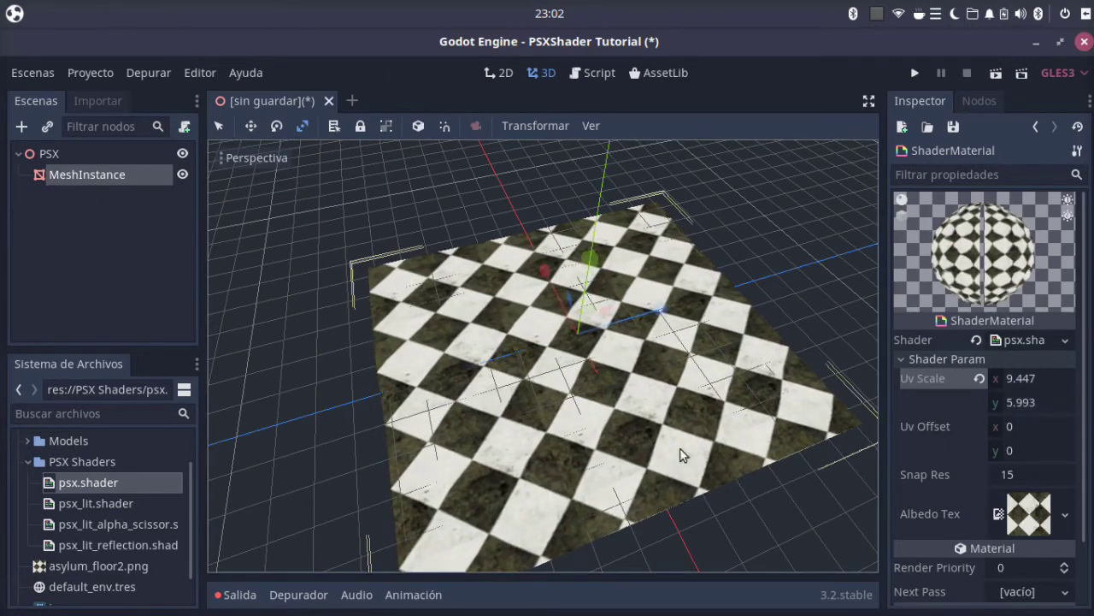
middle_click_drag(544, 356, 479, 342)
middle_click_drag(543, 355, 543, 355)
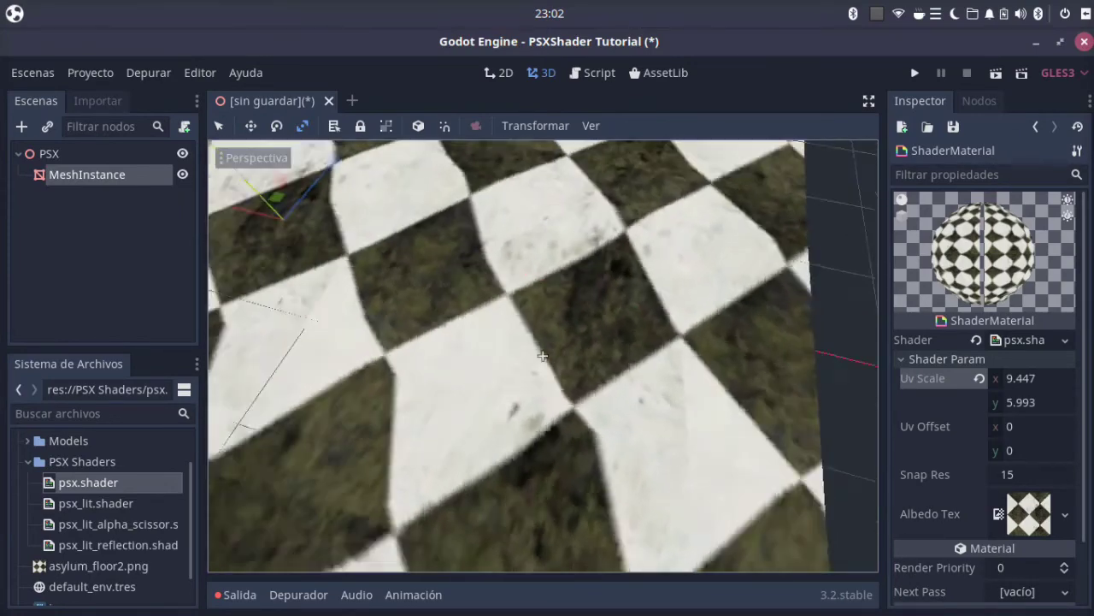
mouse_move(543, 356)
middle_mouse_down()
mouse_move(549, 340)
mouse_move(537, 345)
middle_mouse_up()
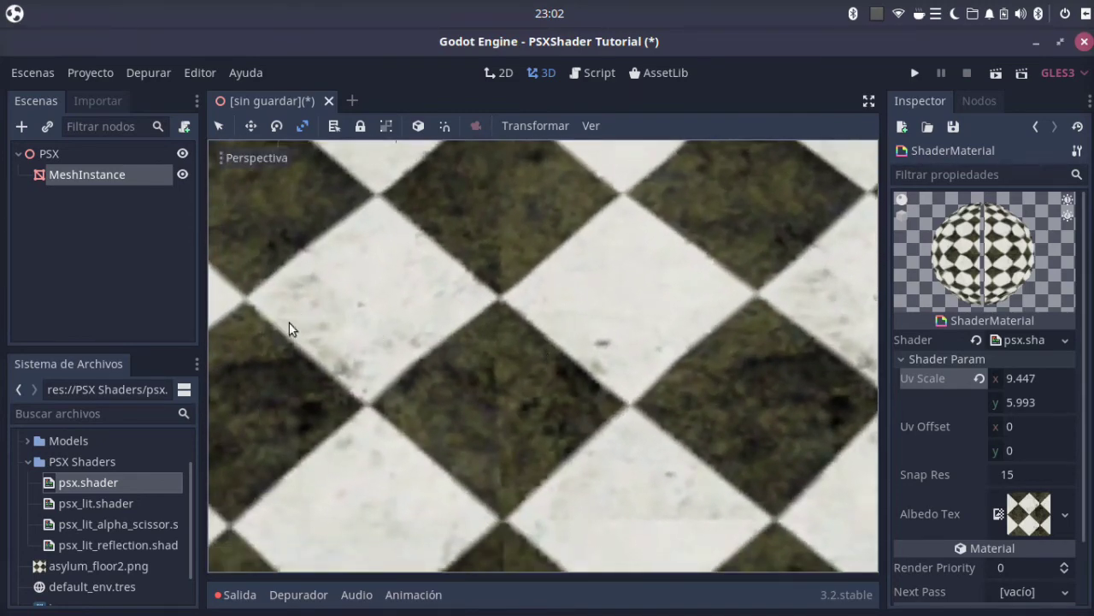
Reimport asylum_floor2.png with the Filter flag off, then orbit to view the pixelated floor
scroll(141, 473, "down", 1)
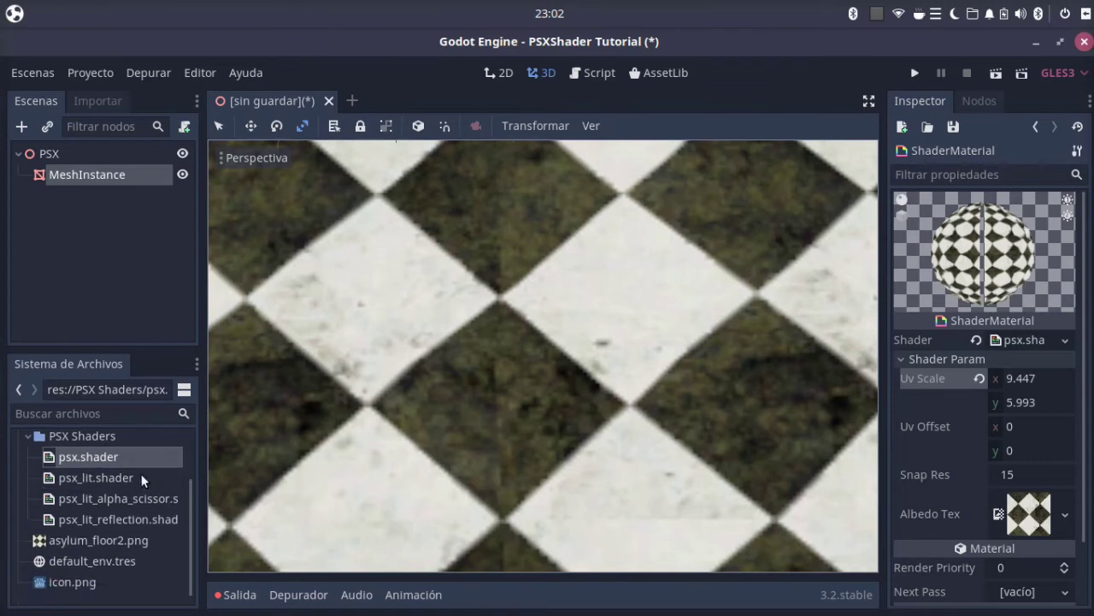
left_click(104, 540)
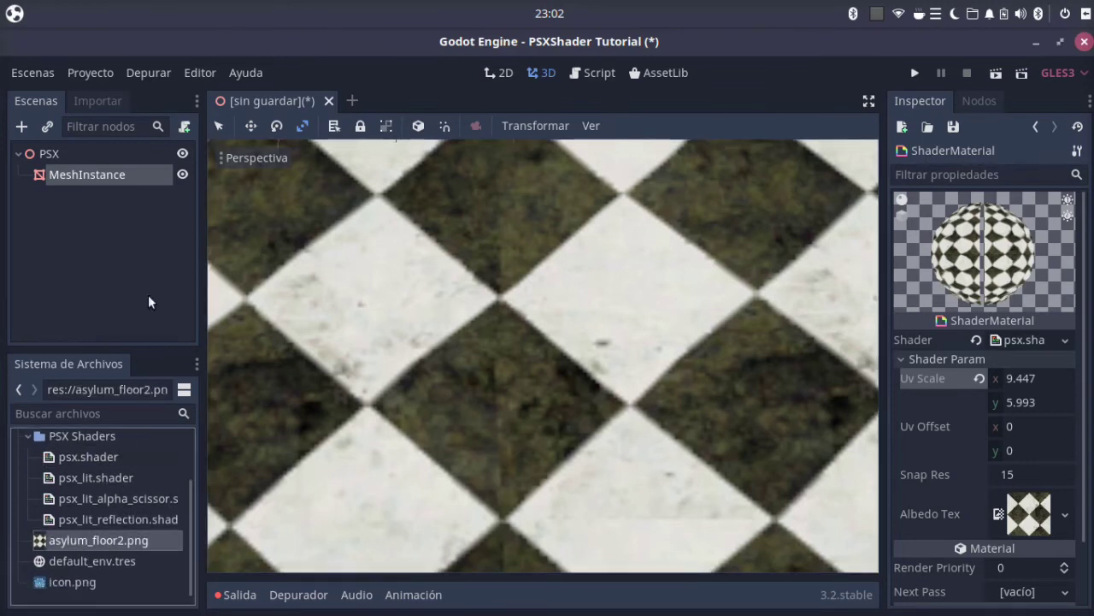
left_click(103, 101)
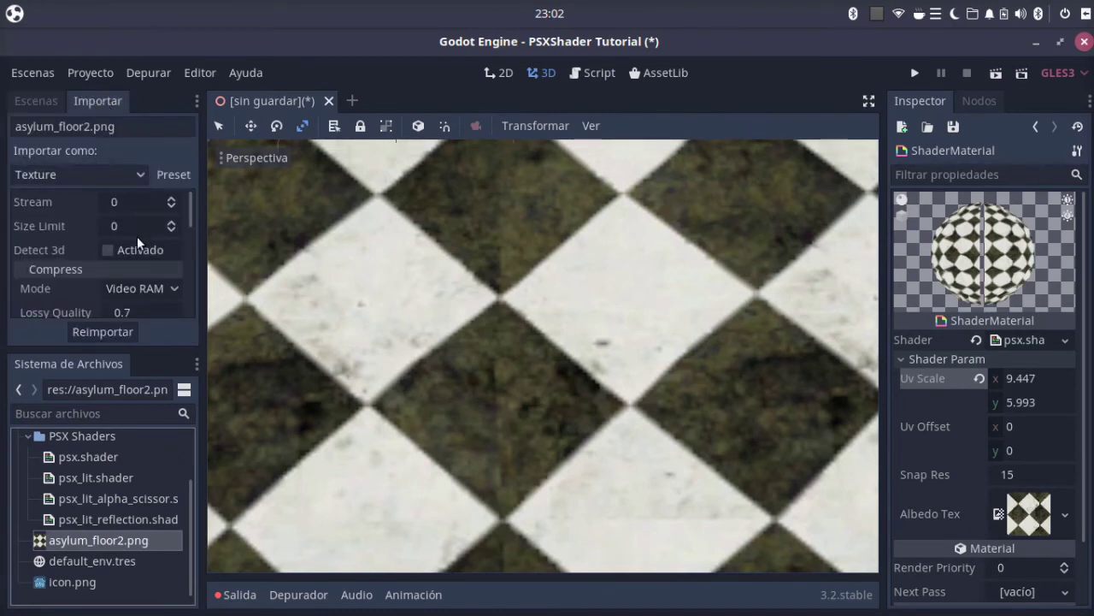
scroll(83, 248, "down", 3)
scroll(83, 247, "down", 2)
scroll(88, 246, "down", 2)
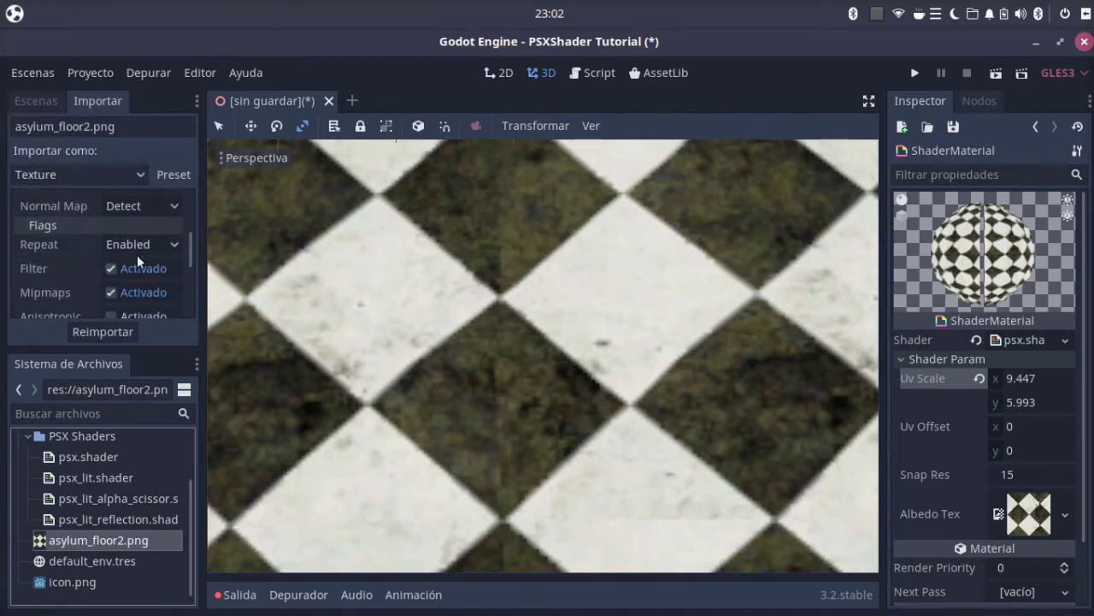
left_click(112, 270)
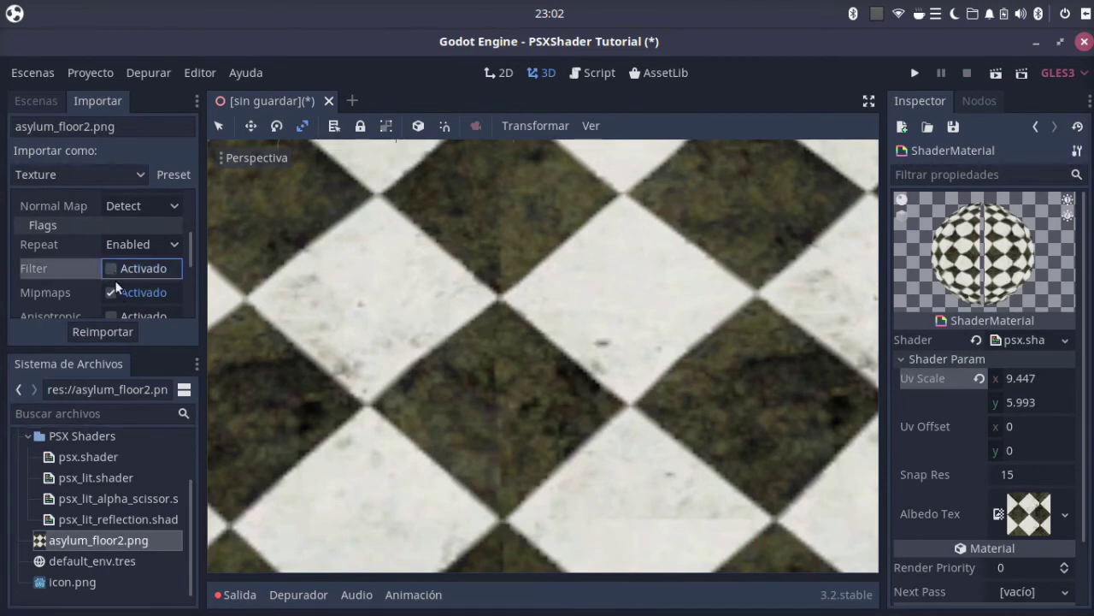
left_click(108, 332)
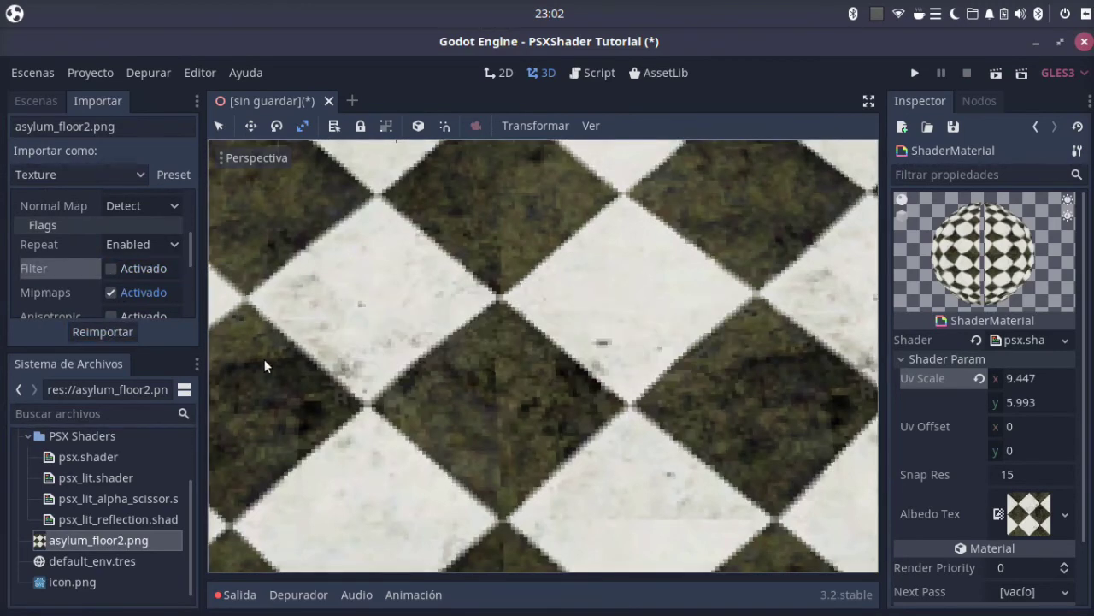
scroll(265, 359, "down", 3)
middle_click_drag(264, 359, 264, 325)
middle_click_drag(543, 356, 552, 342)
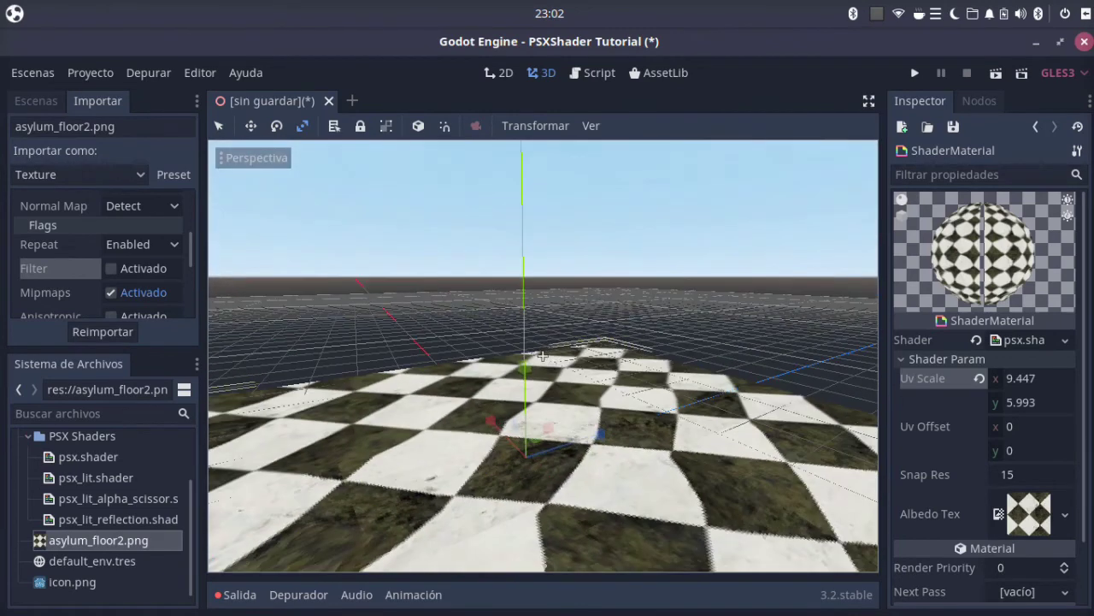
Select the PSX root node and save the scene as PSX.tscn in res://
left_click(46, 99)
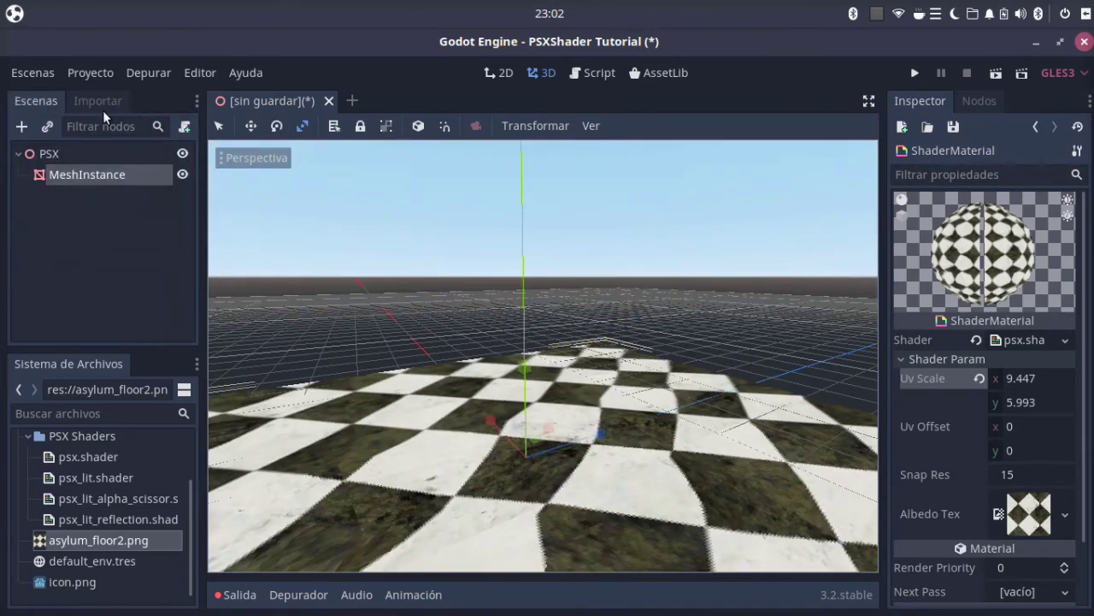
left_click(54, 154)
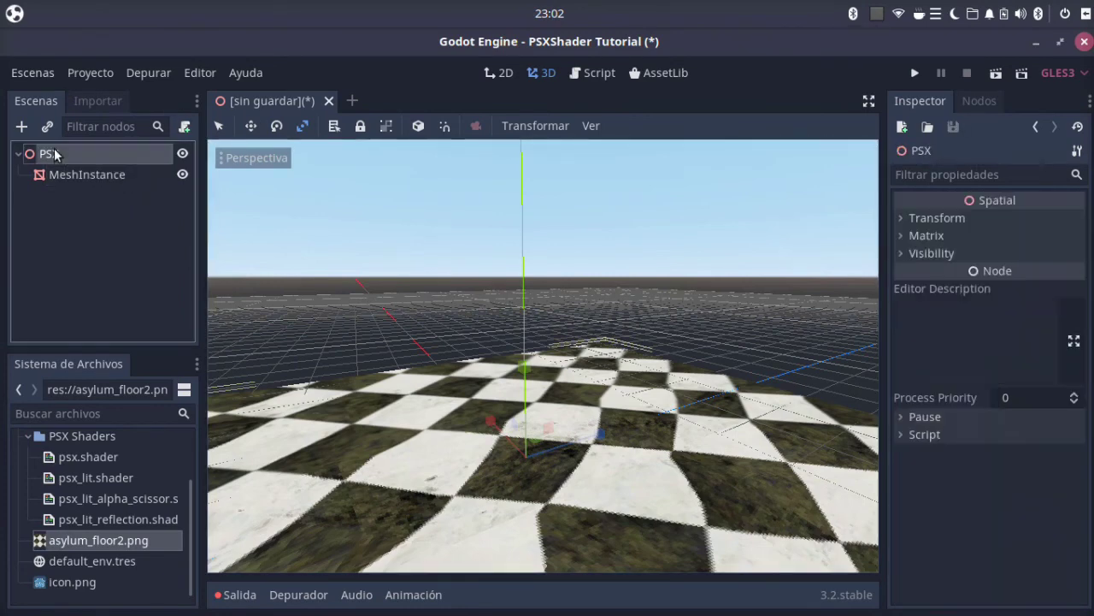
right_click(57, 156)
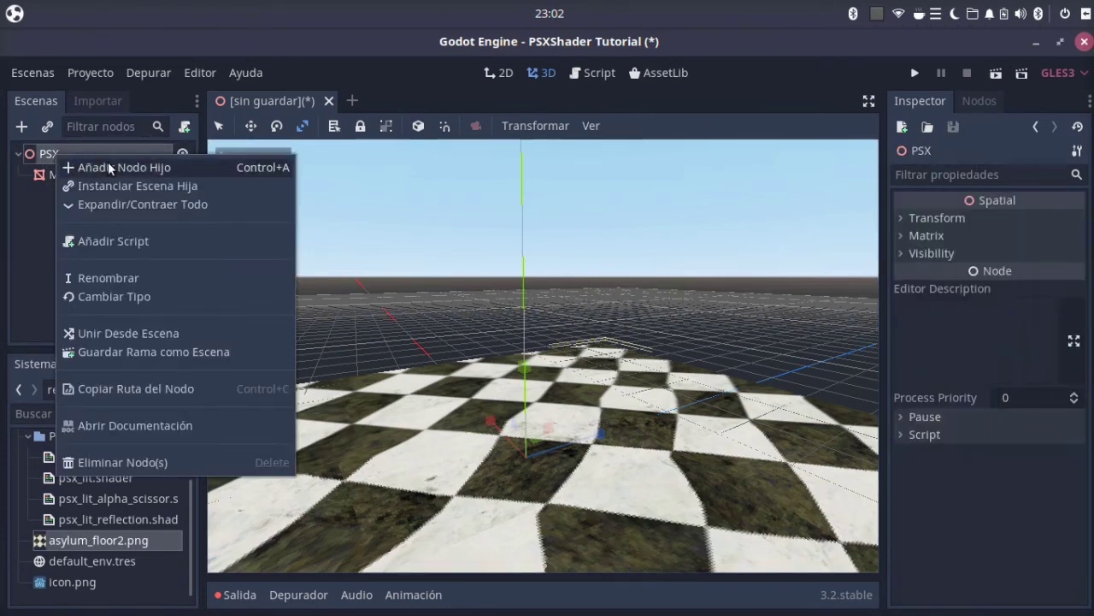
left_click(44, 70)
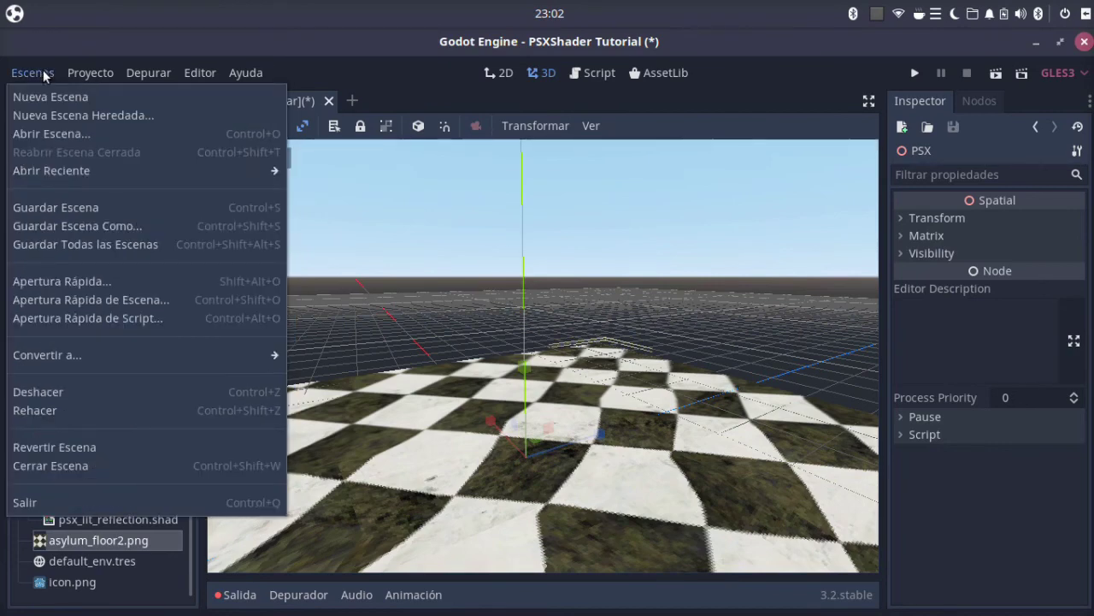
left_click(44, 73)
left_click(42, 77)
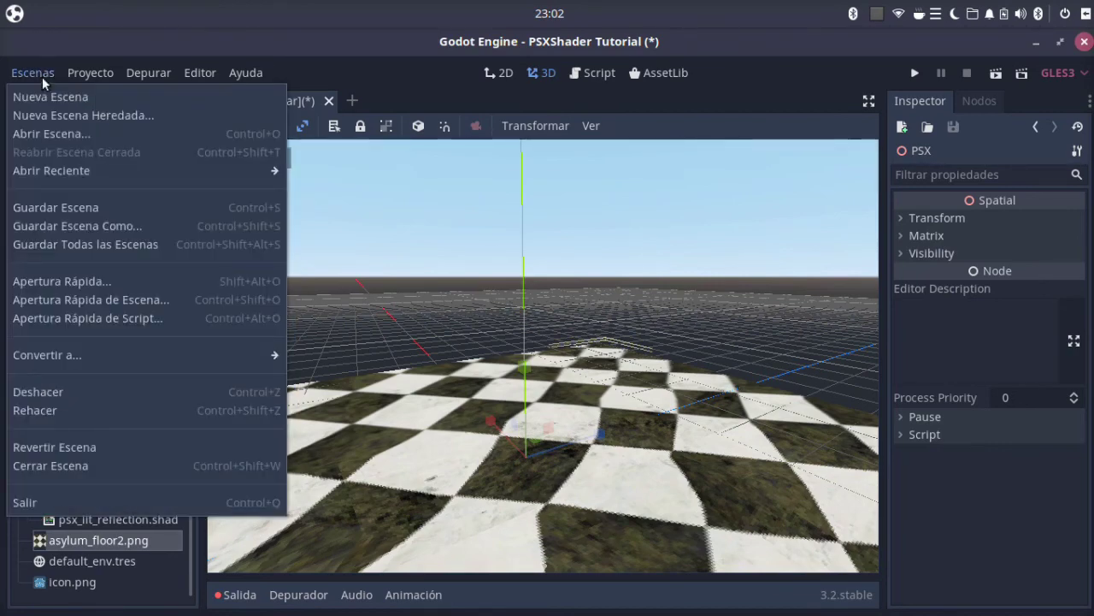
left_click(65, 211)
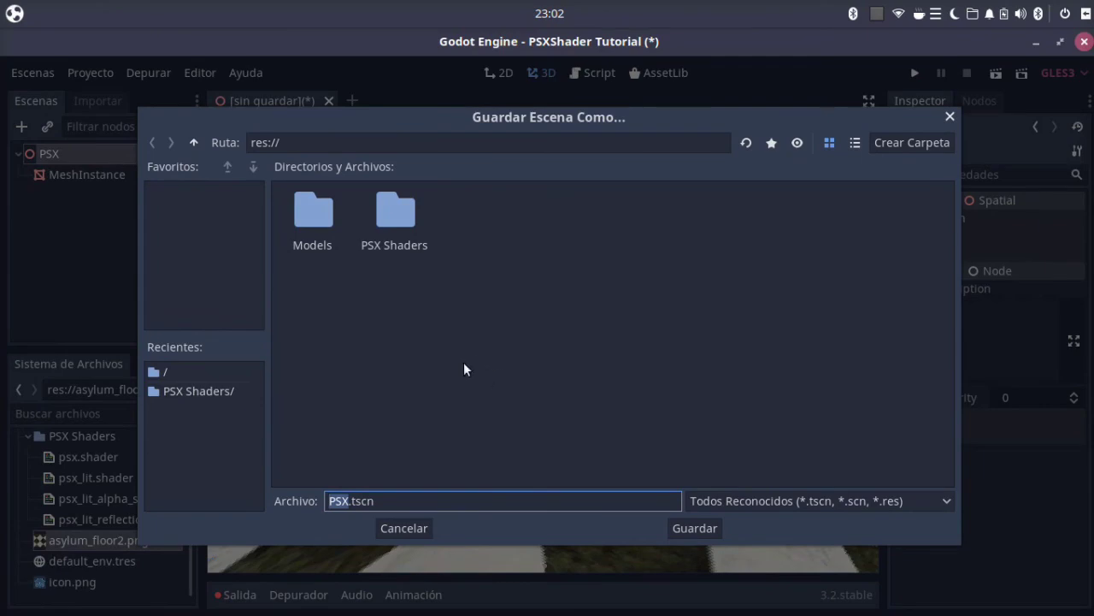
left_click(694, 530)
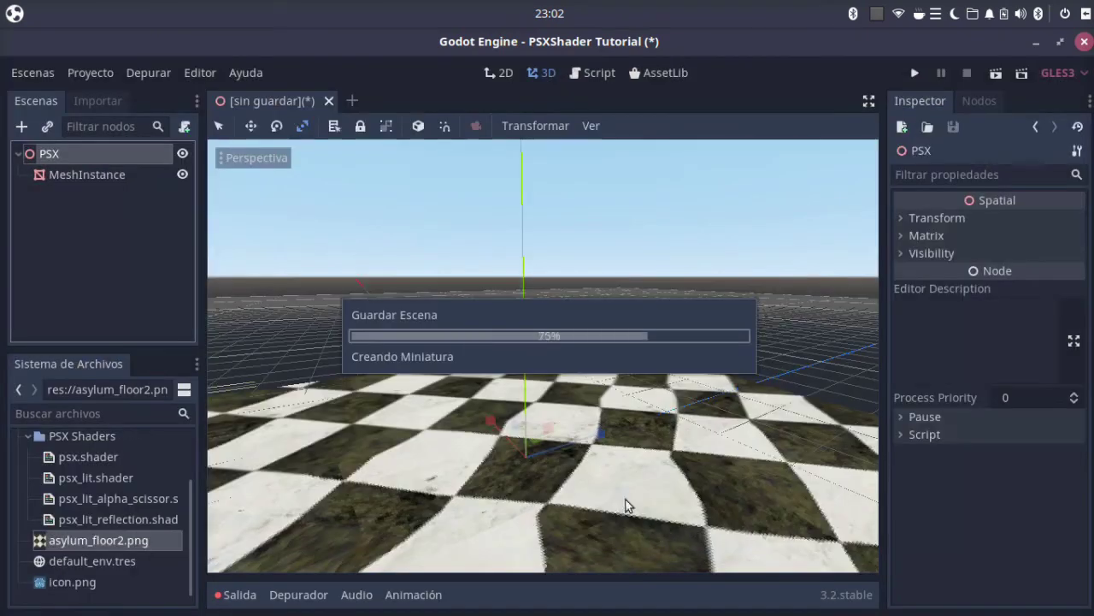
middle_click_drag(527, 369, 547, 342)
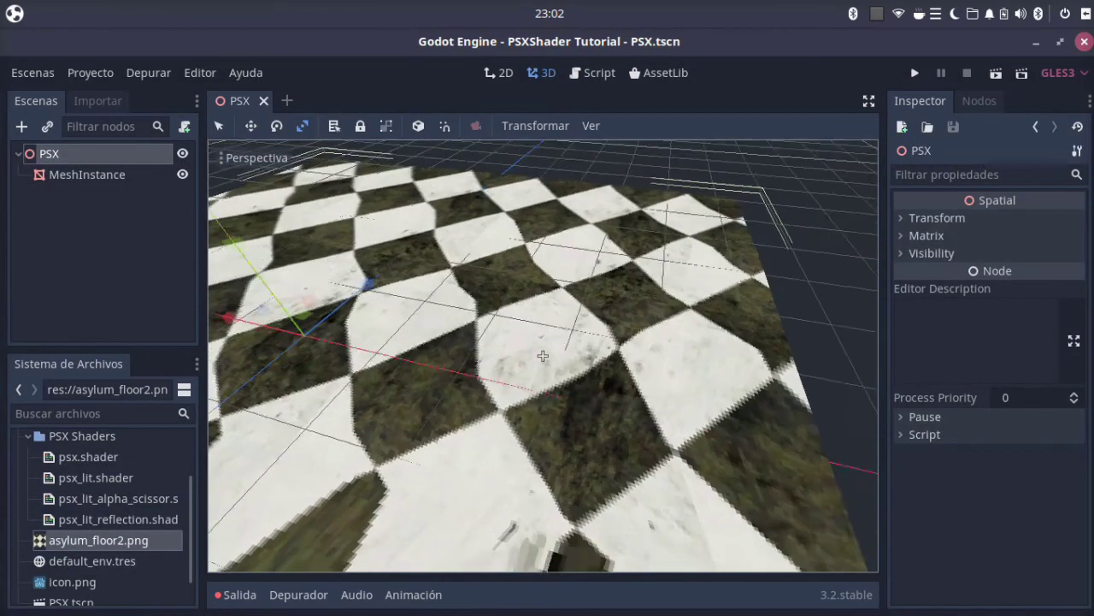
scroll(549, 340, "up", 5)
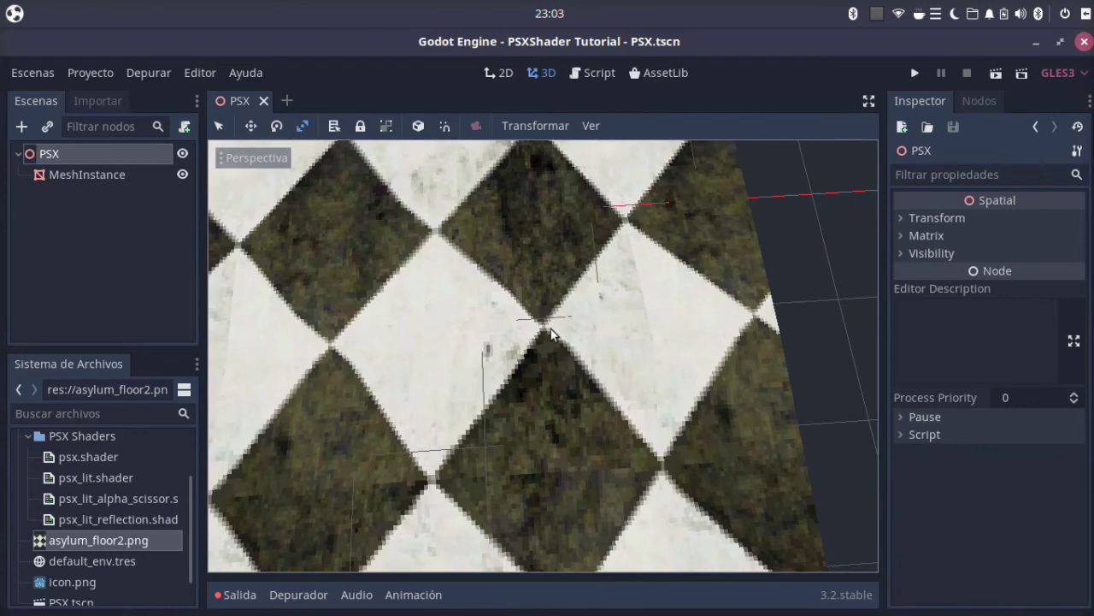